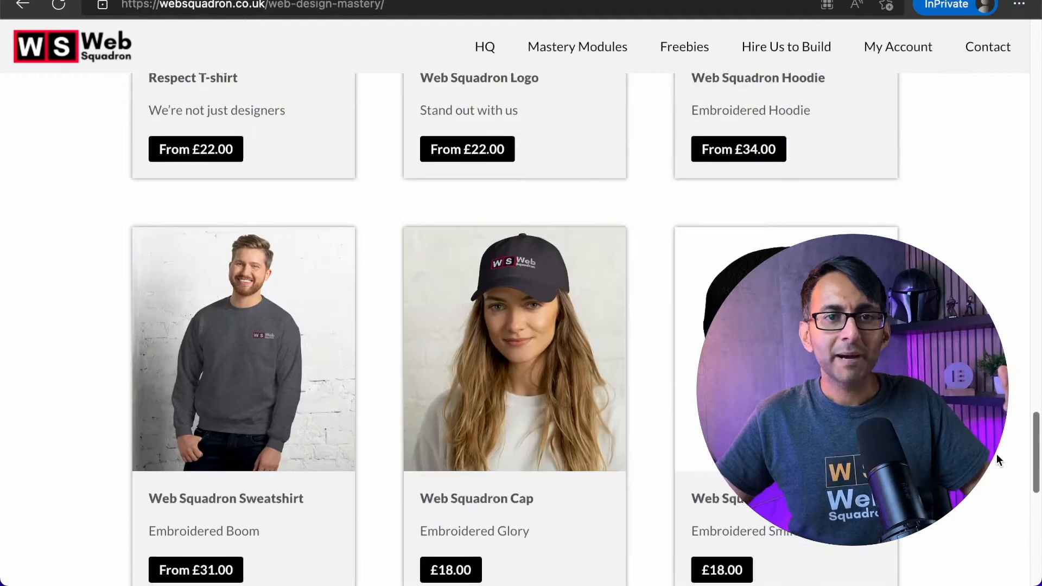
scroll(999, 477, up, 5)
scroll(1003, 457, up, 10)
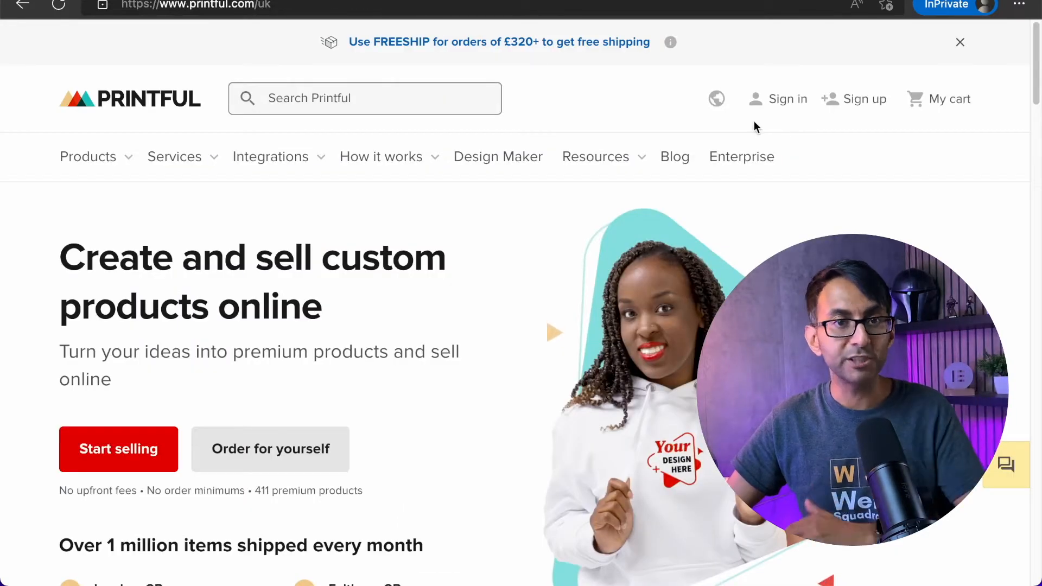
Open the account sign-up on the Printful website.
click(858, 103)
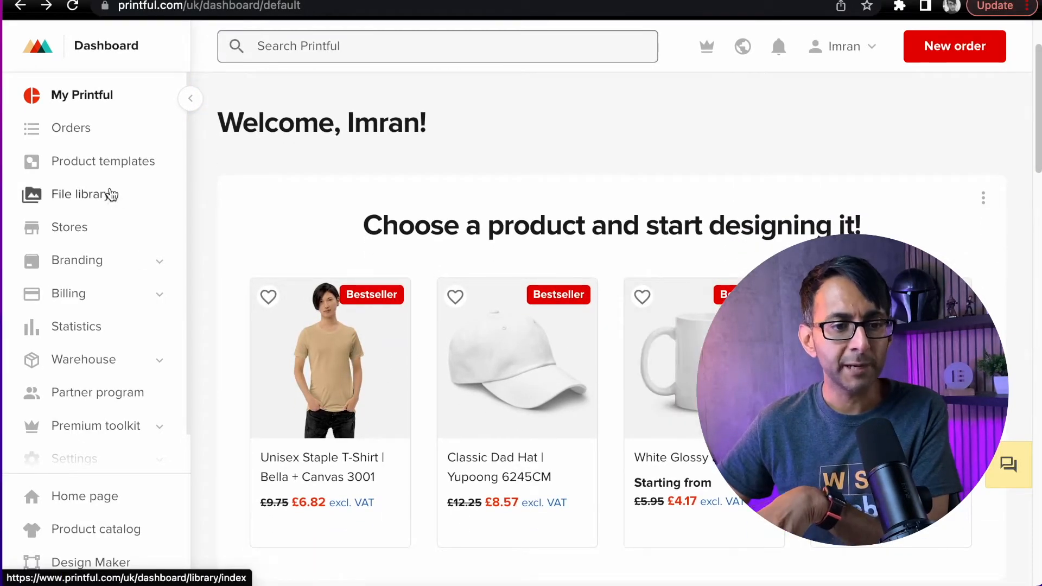
Start creating the first product template from the product templates page.
scroll(407, 435, down, 5)
scroll(319, 540, down, 1)
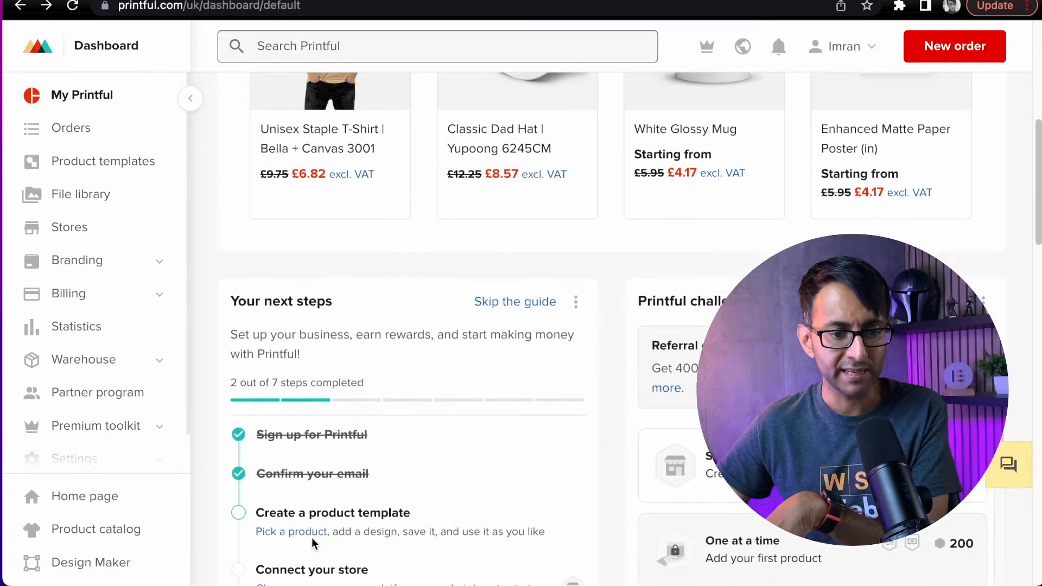
scroll(367, 461, up, 4)
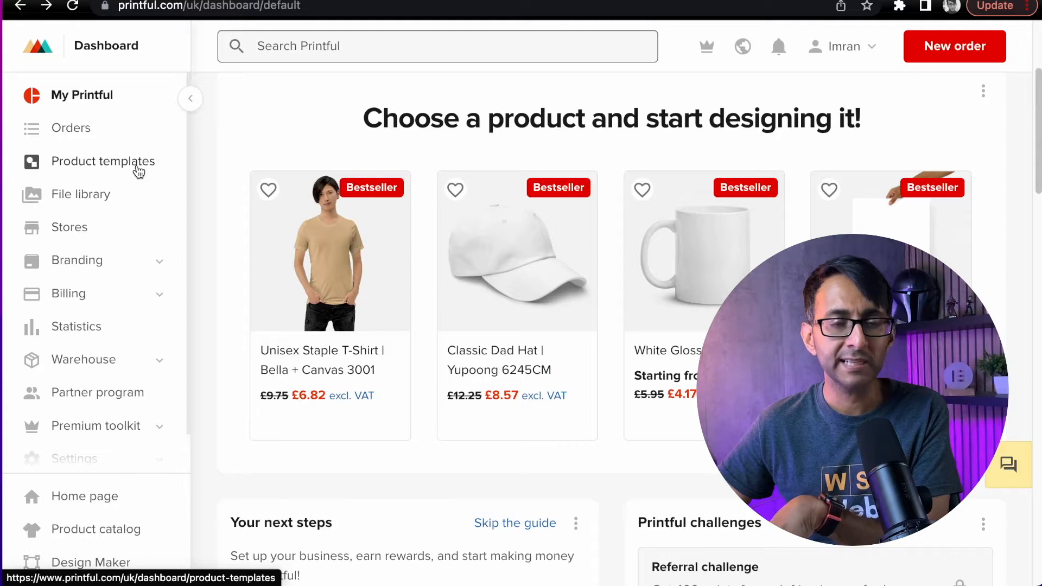
click(138, 175)
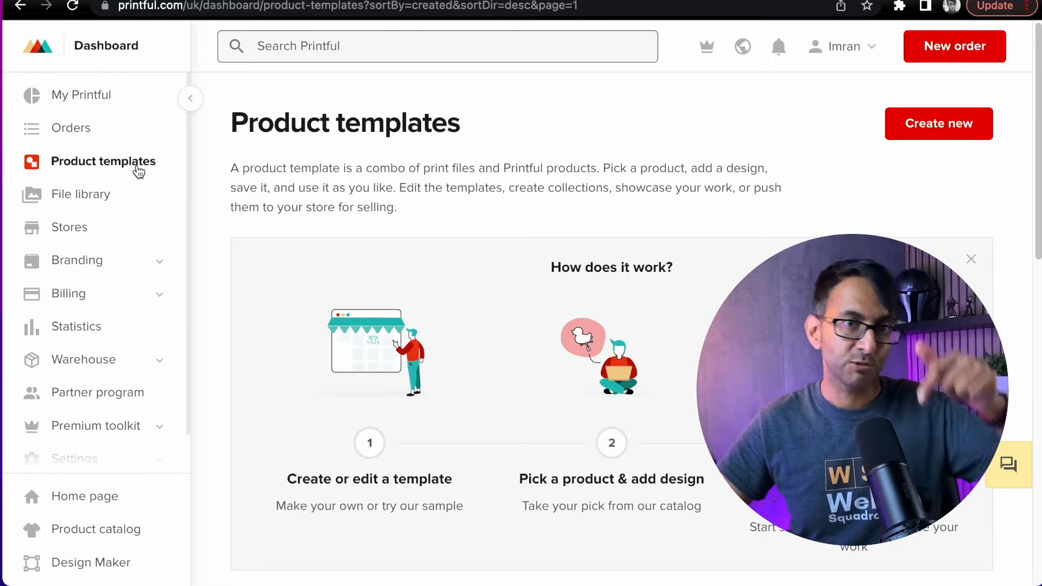
scroll(353, 260, down, 8)
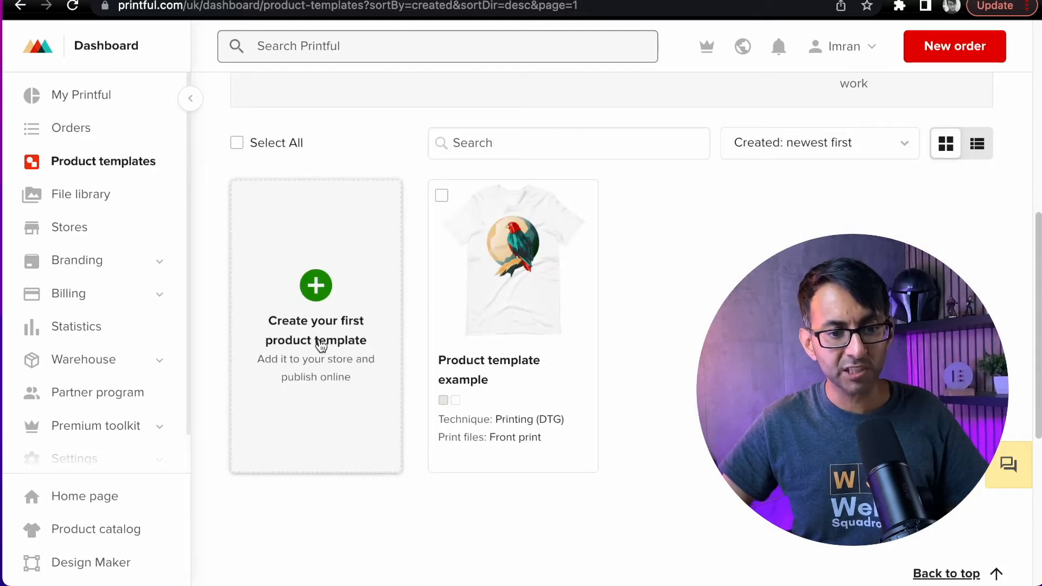
click(323, 357)
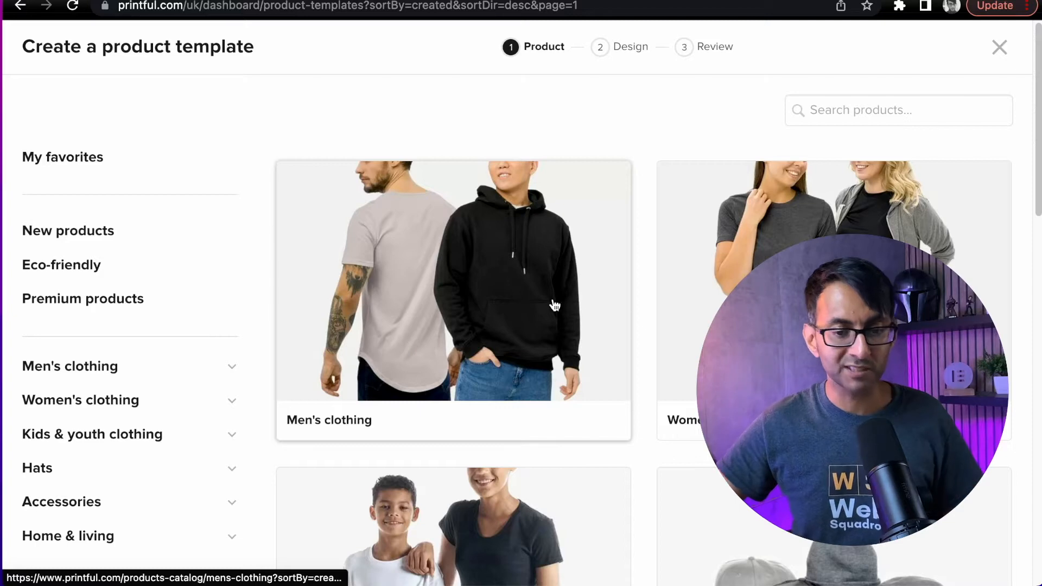
Expand the men's clothing categories in the product catalog and list the jackets.
scroll(661, 369, down, 5)
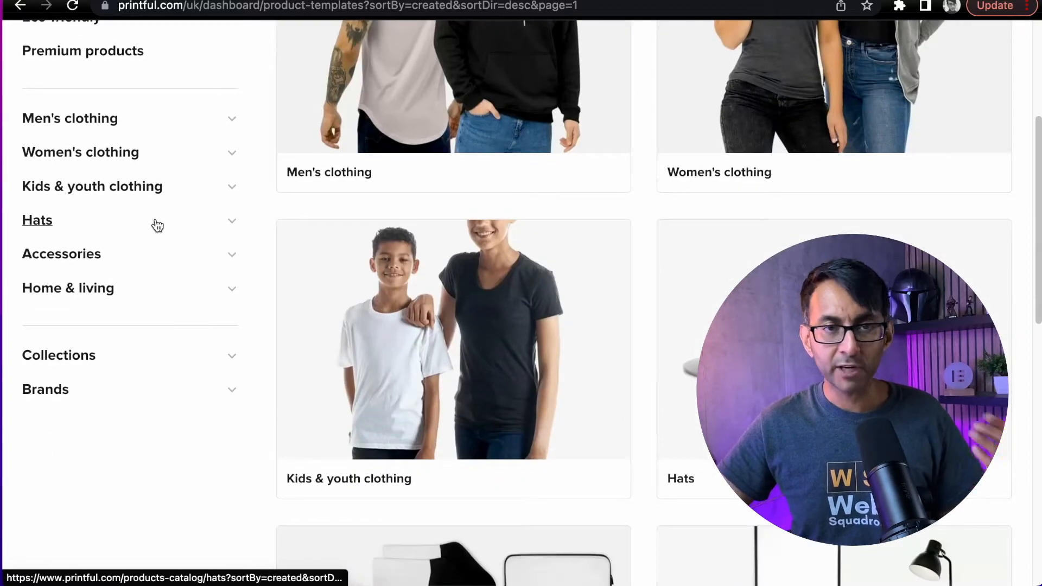
scroll(120, 235, up, 1)
scroll(163, 228, up, 2)
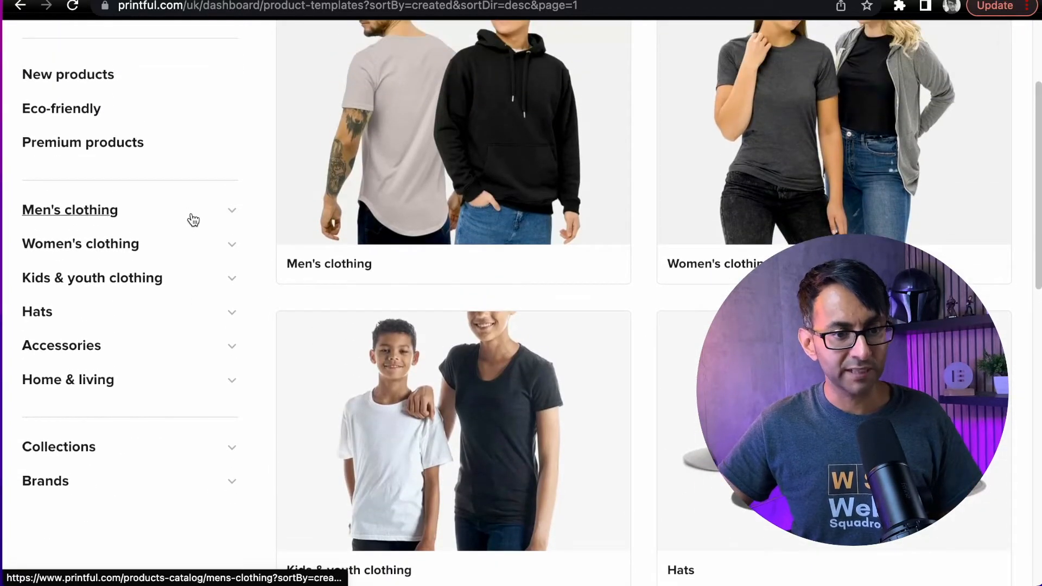
click(196, 217)
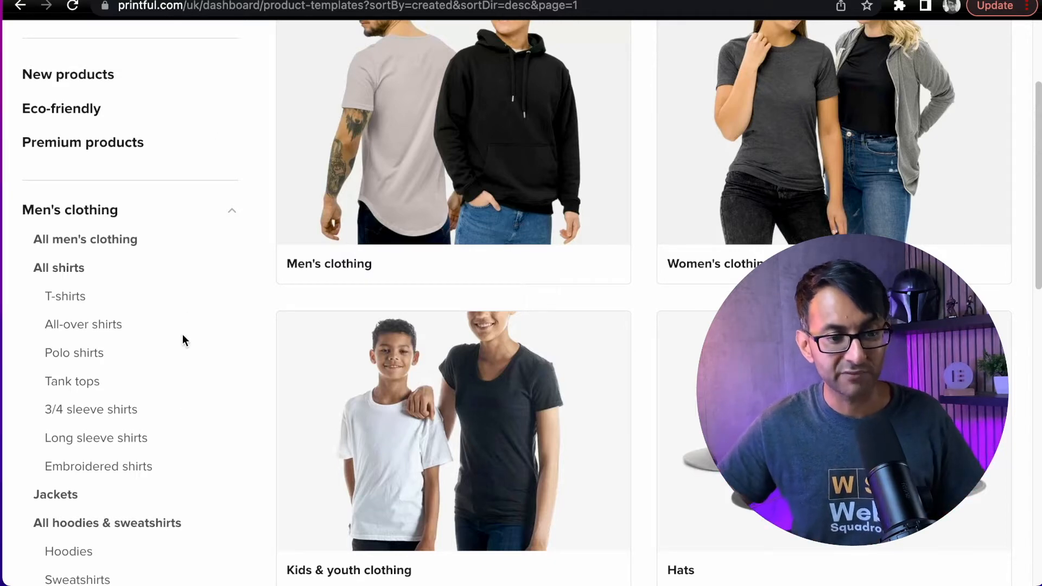
scroll(136, 424, down, 2)
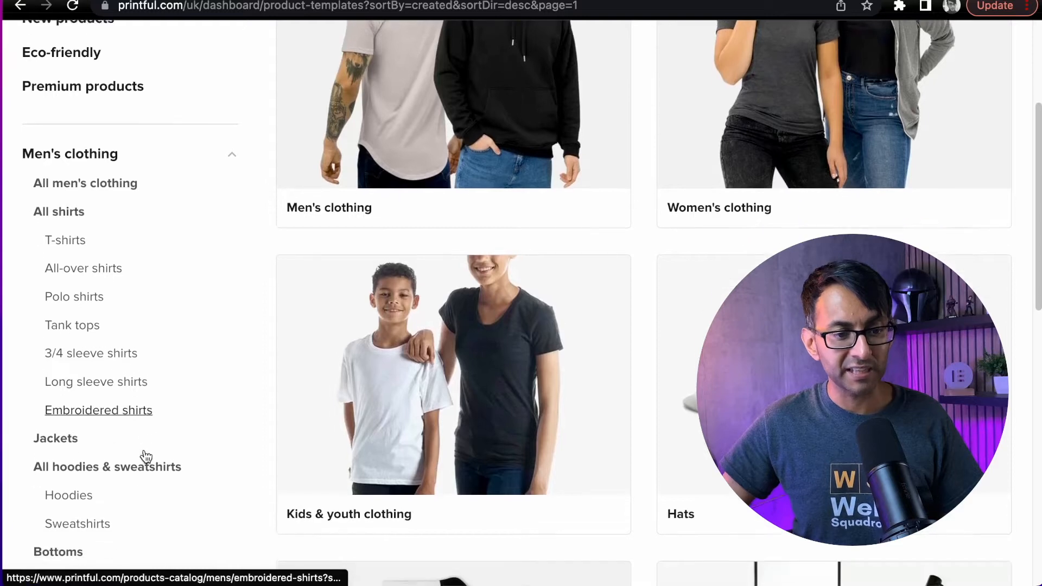
scroll(132, 361, down, 2)
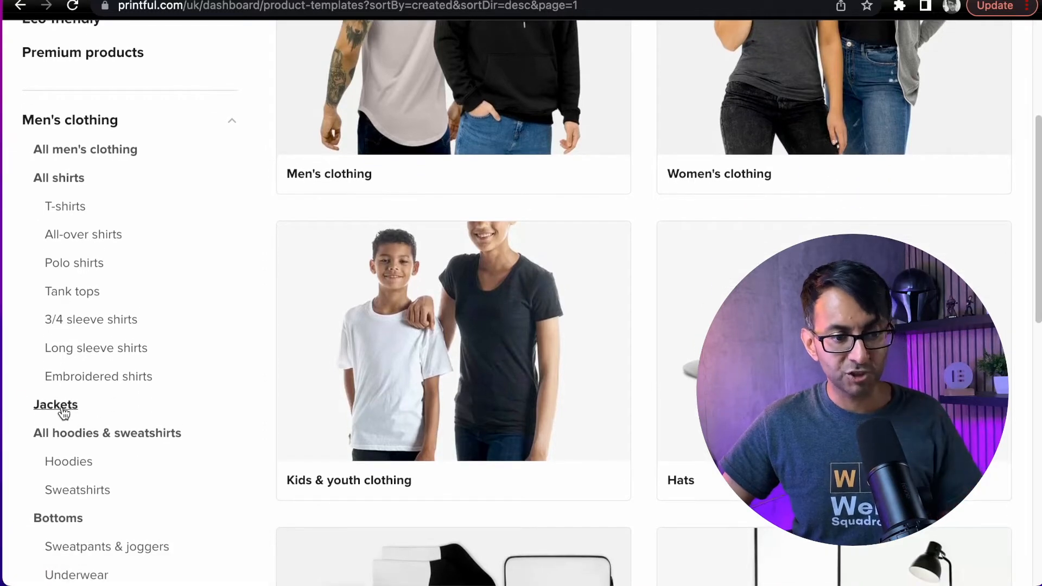
click(62, 410)
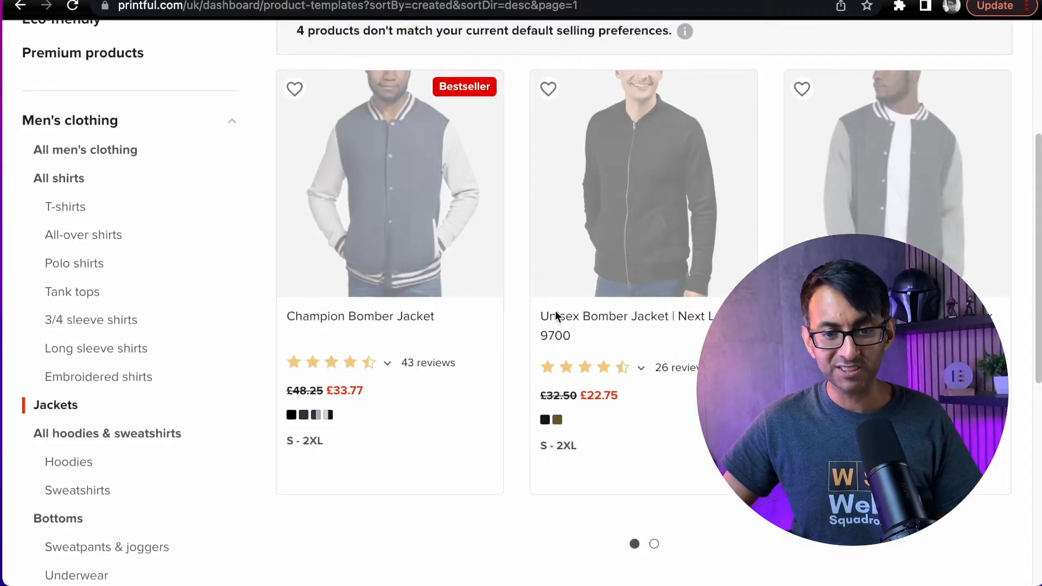
Look over the jackets and browse the subcategories of women's clothing and kids & youth clothing.
scroll(174, 351, down, 3)
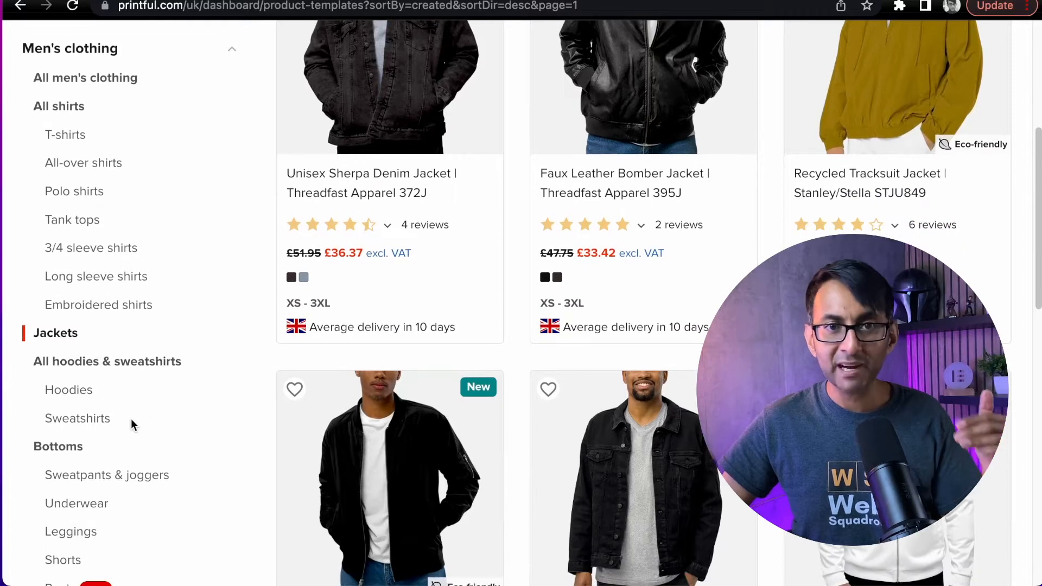
scroll(133, 422, down, 3)
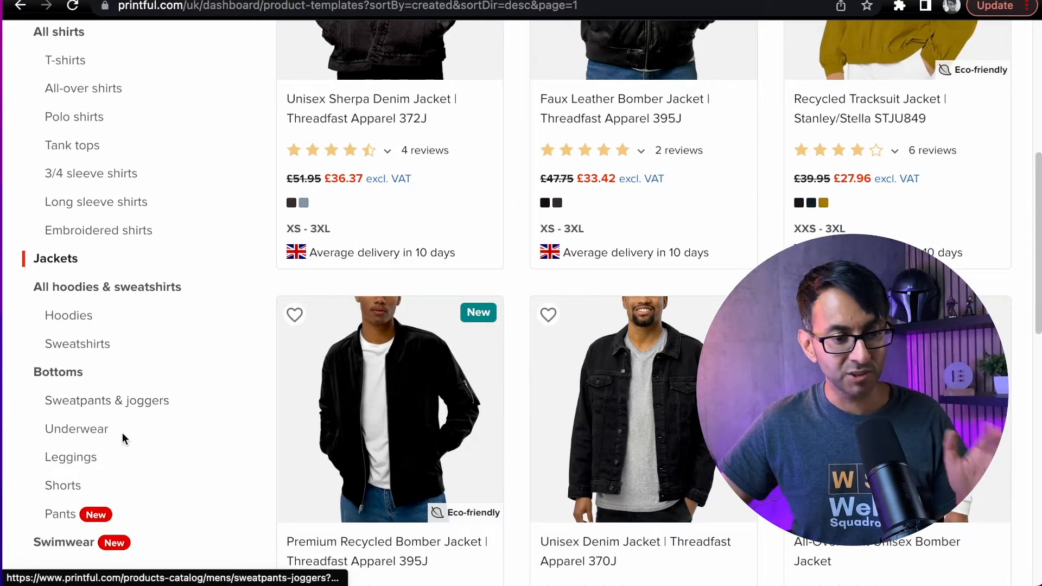
scroll(128, 429, down, 4)
scroll(96, 373, down, 9)
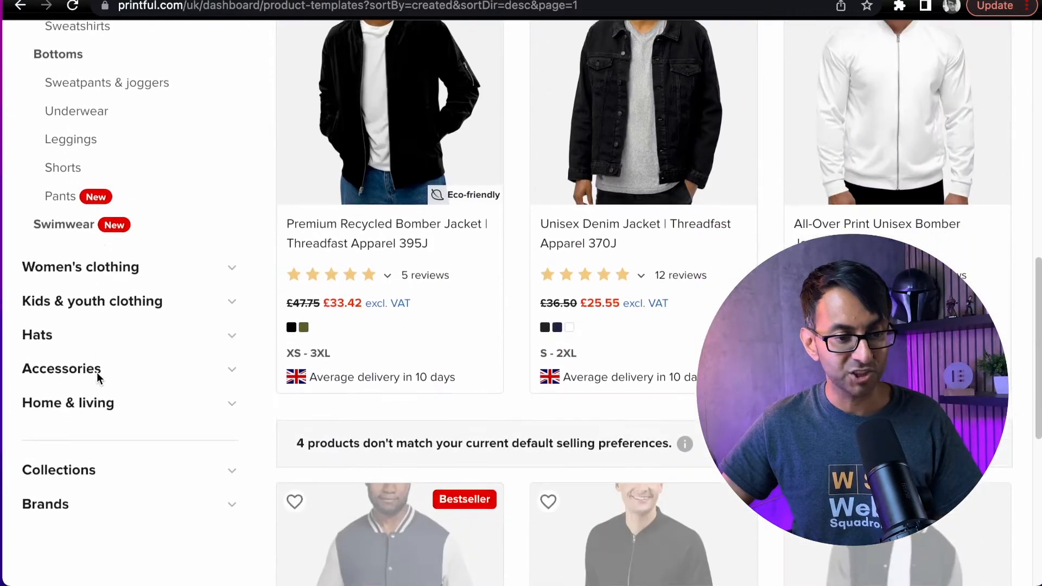
click(104, 260)
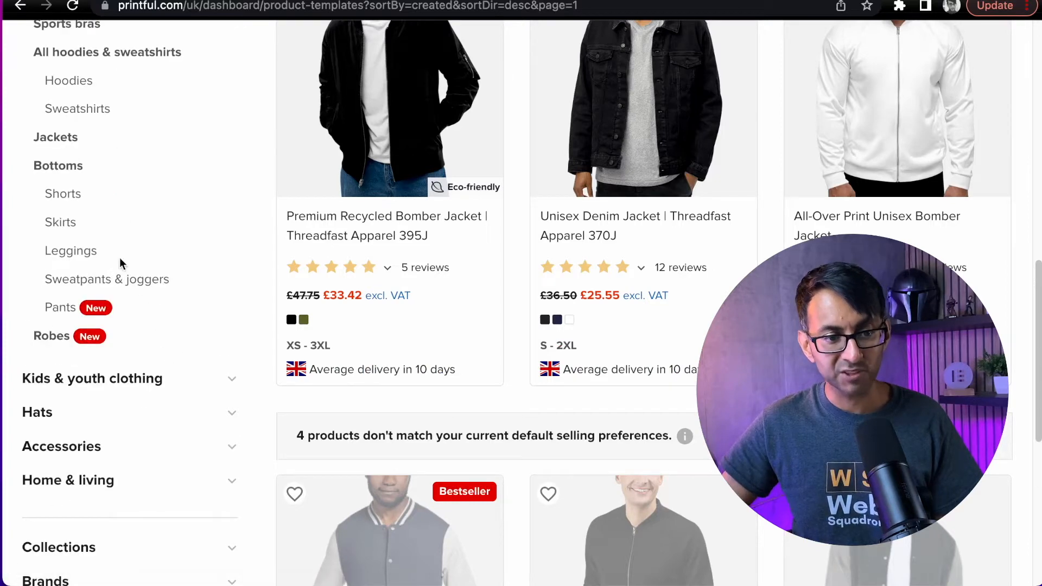
click(92, 383)
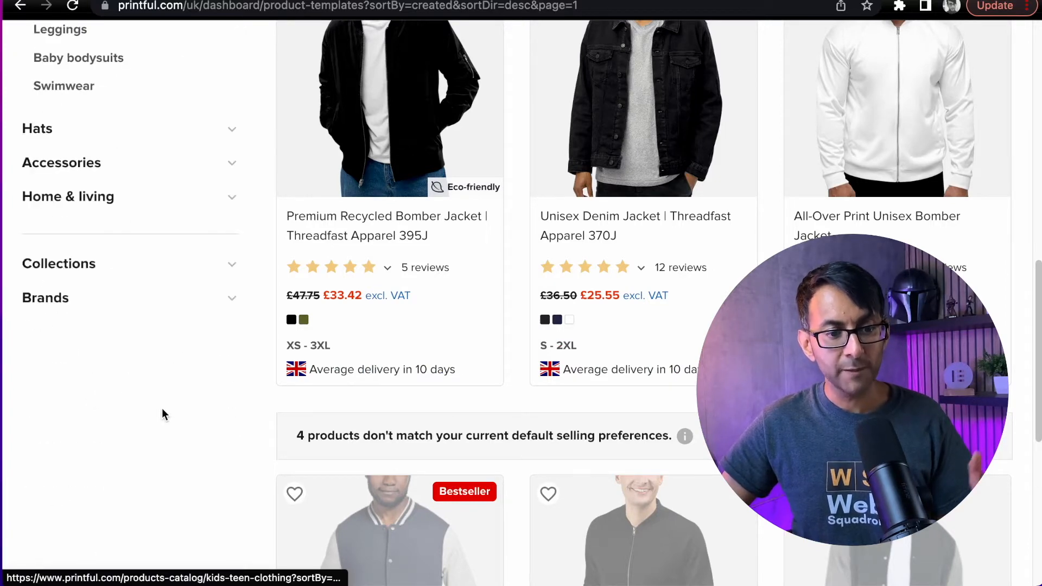
scroll(124, 243, up, 6)
scroll(125, 245, up, 4)
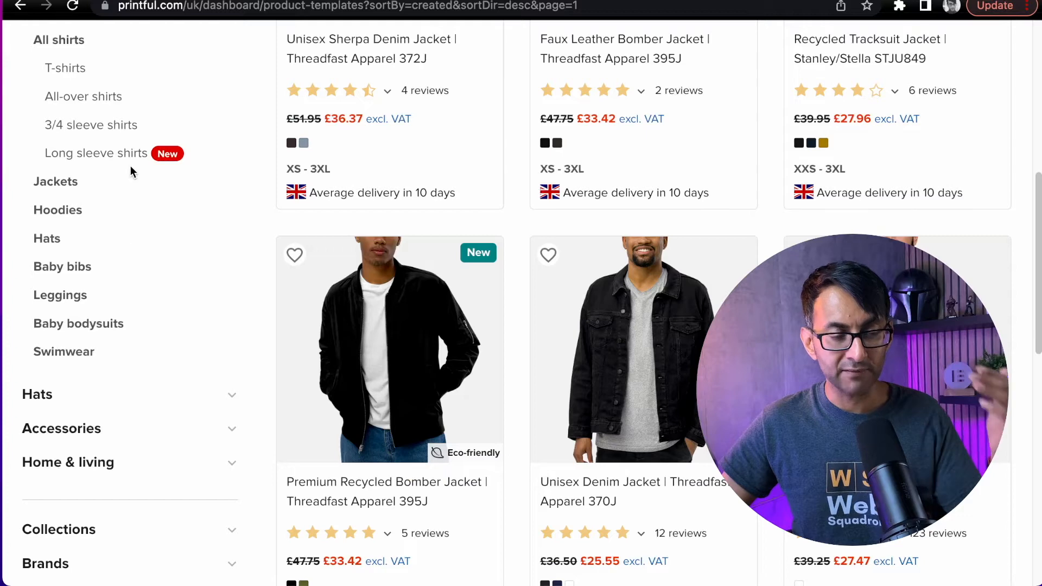
scroll(130, 165, up, 5)
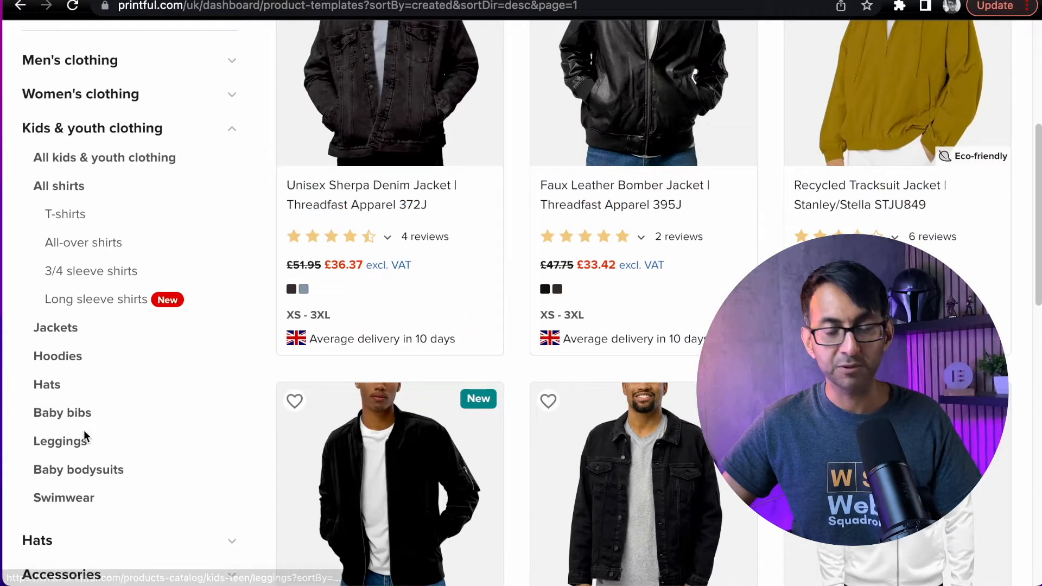
Browse the hat subcategories and list the backpacks under accessories.
scroll(118, 488, down, 3)
click(117, 474)
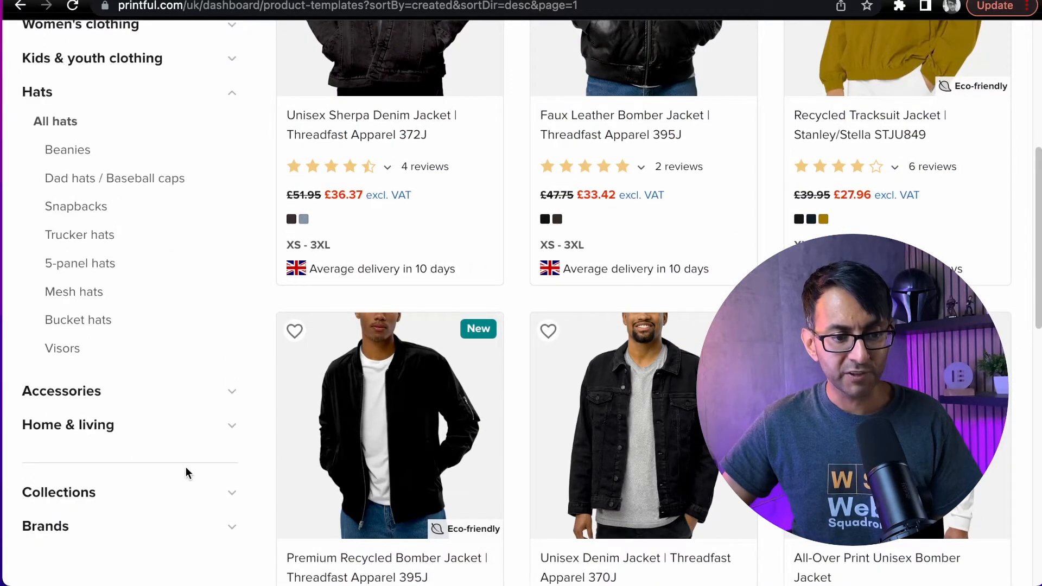
scroll(179, 434, down, 5)
scroll(125, 138, up, 1)
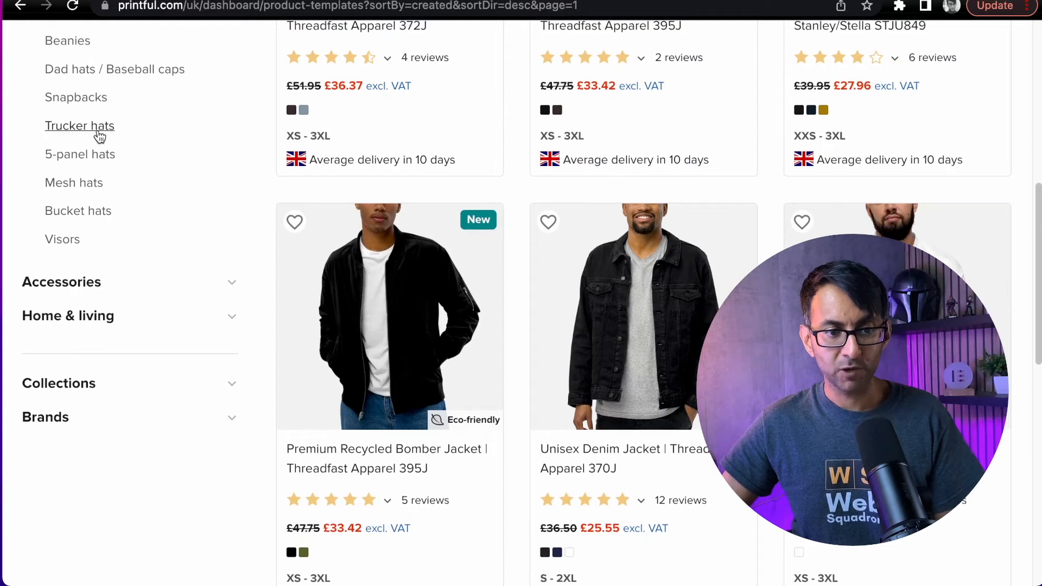
click(129, 288)
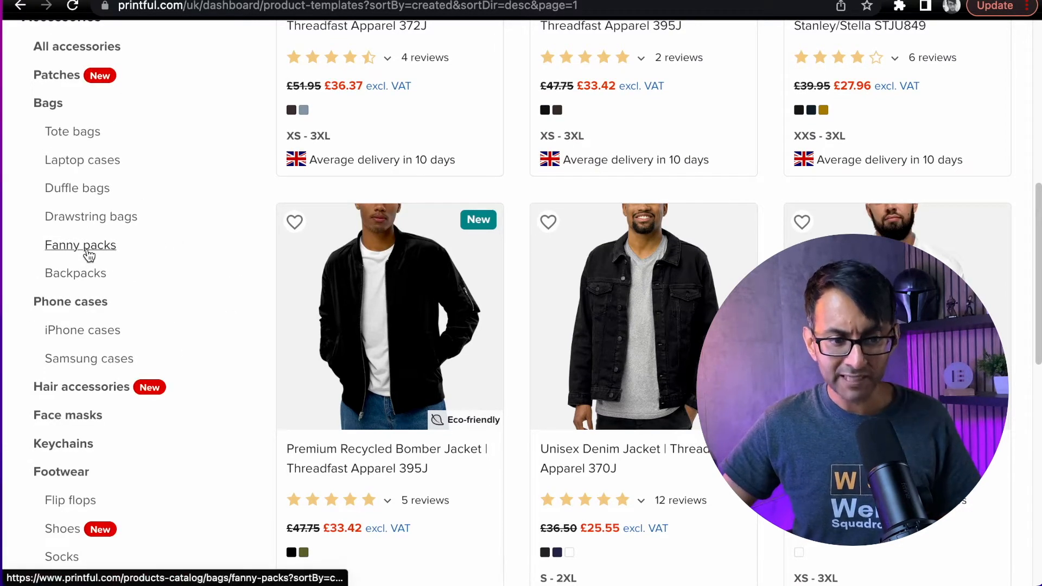
click(87, 275)
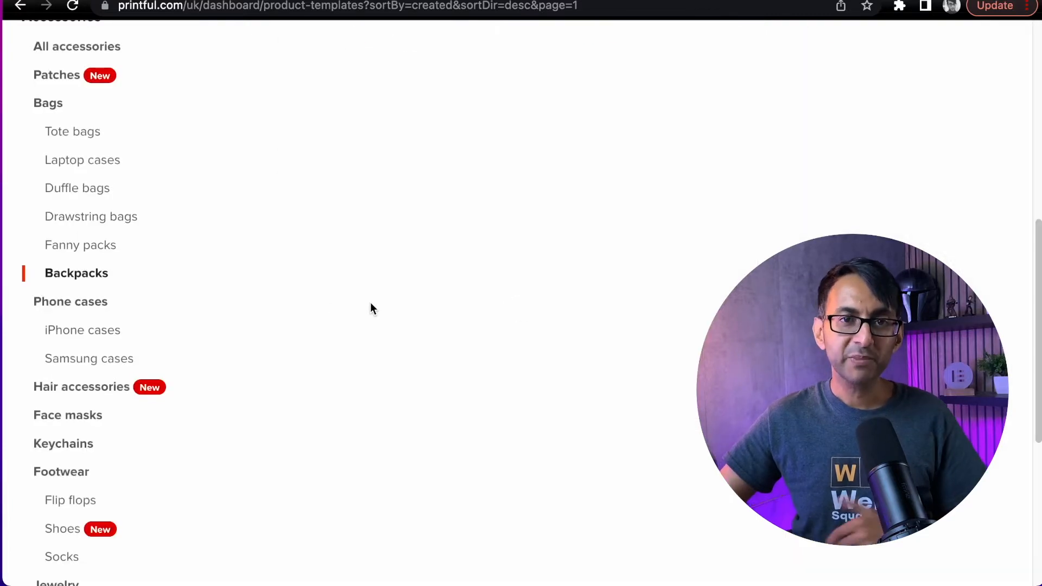
Review the available backpacks and the remaining accessory categories, and list the shoes under footwear.
scroll(589, 350, down, 3)
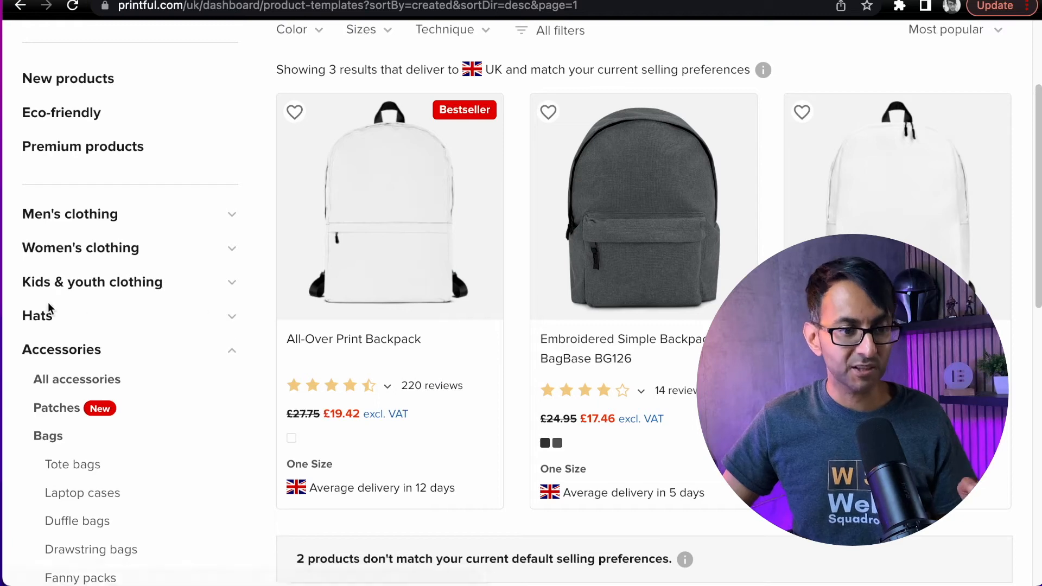
scroll(50, 304, down, 3)
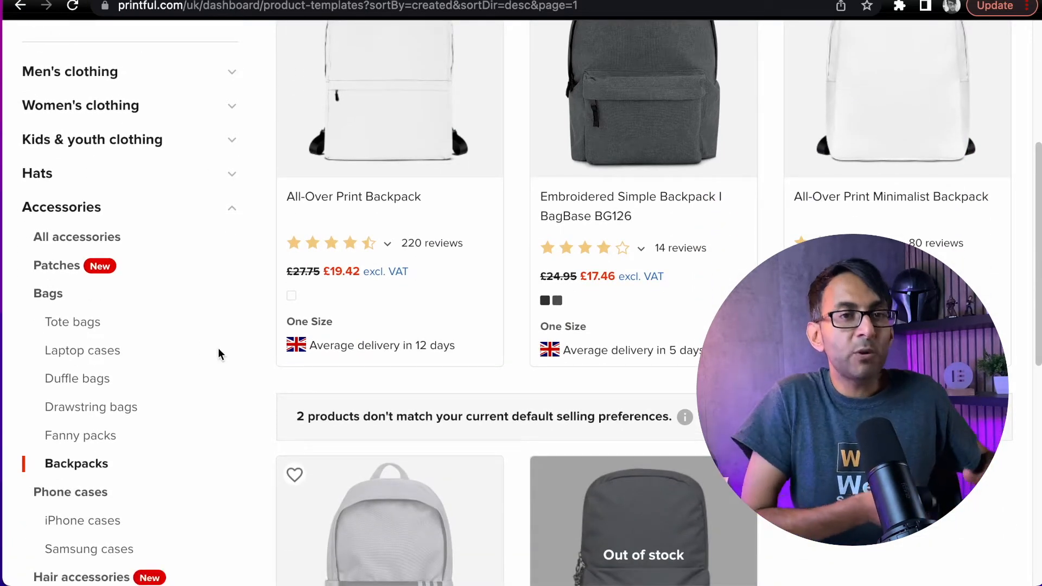
scroll(217, 342, down, 3)
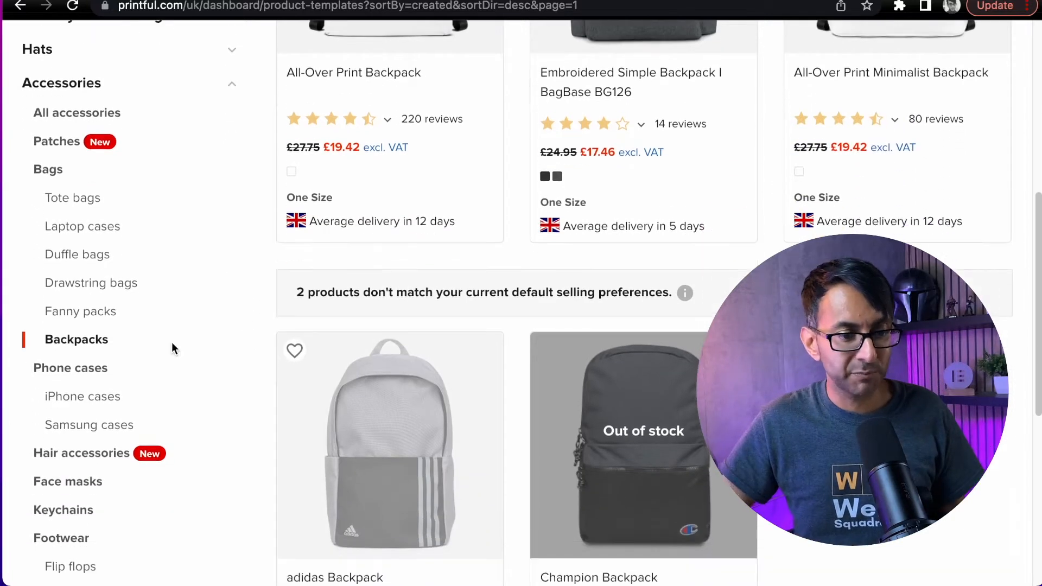
scroll(97, 391, down, 1)
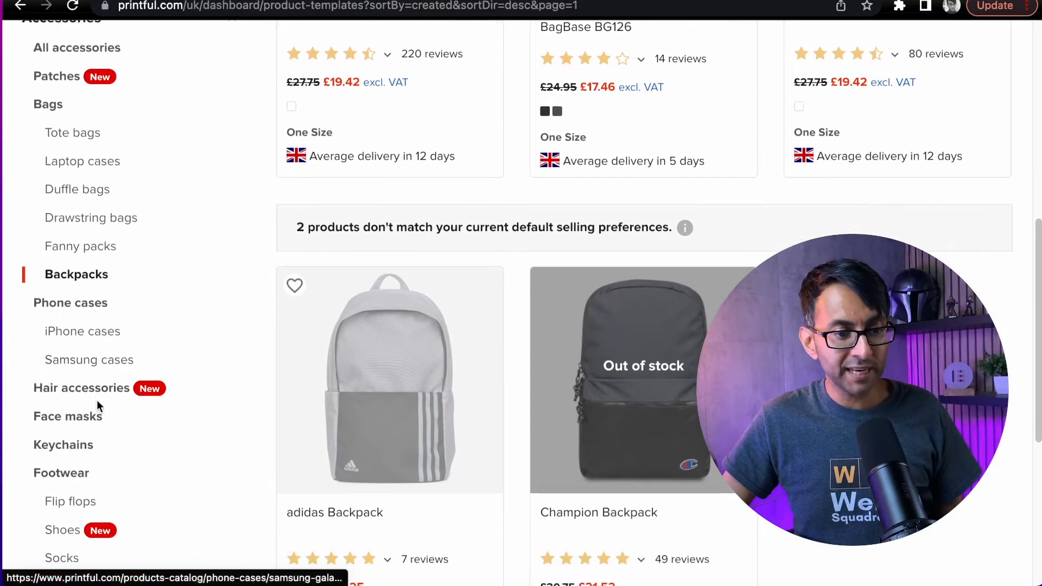
scroll(85, 451, down, 2)
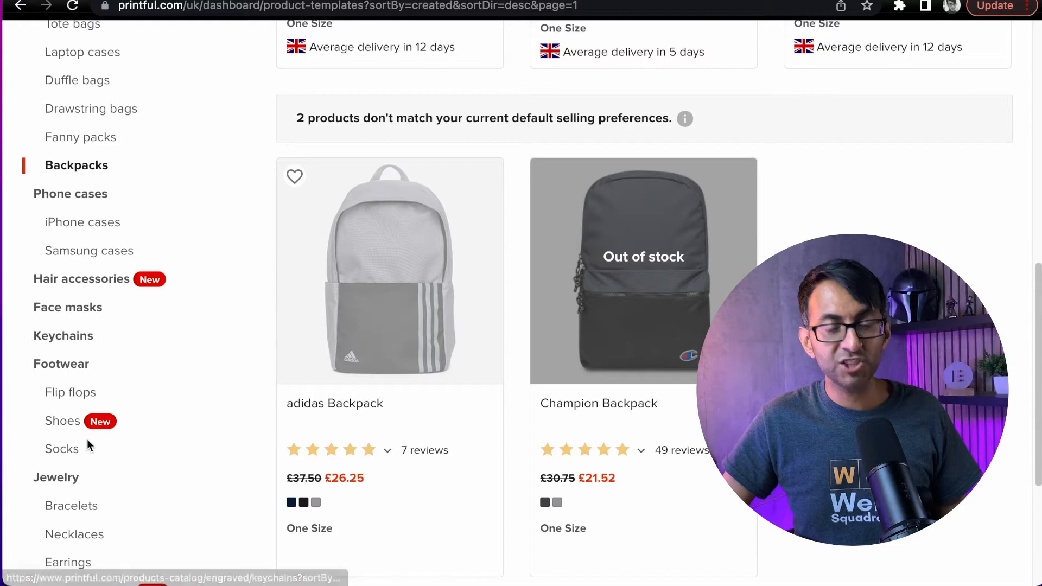
scroll(87, 438, down, 1)
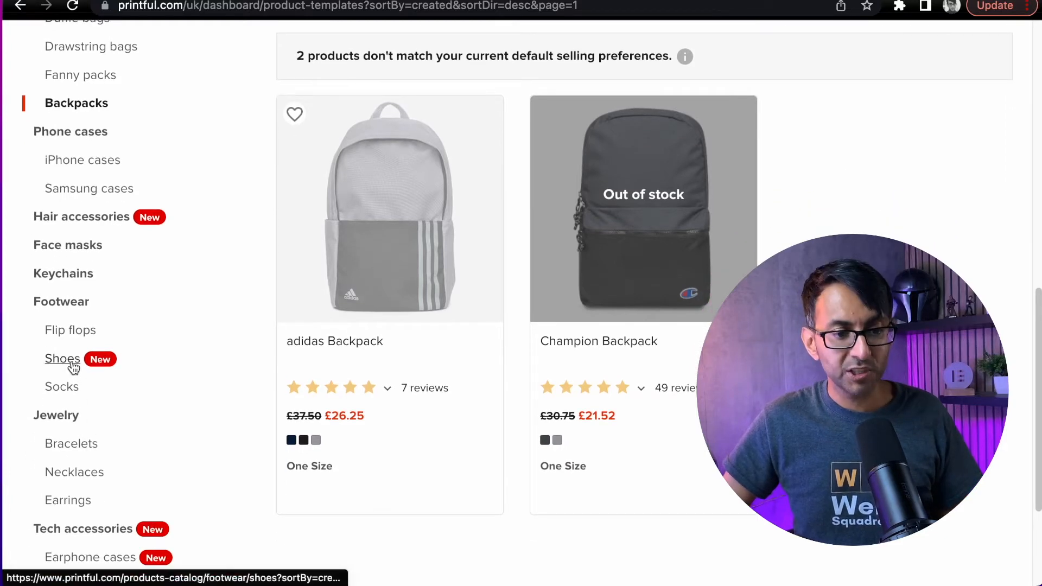
click(71, 364)
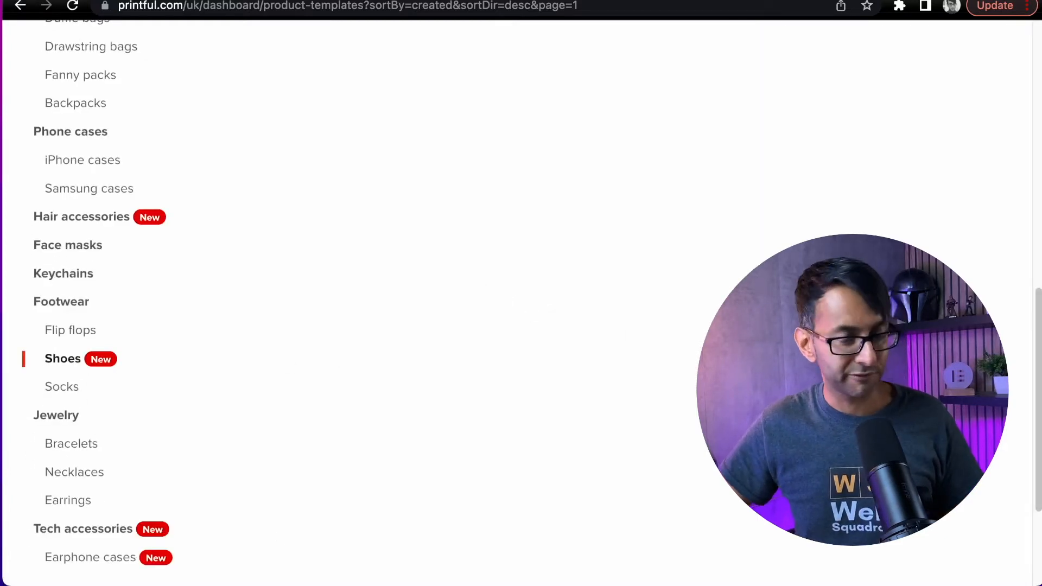
Look through the shoe products and expand the Home & living subcategories.
scroll(686, 352, up, 4)
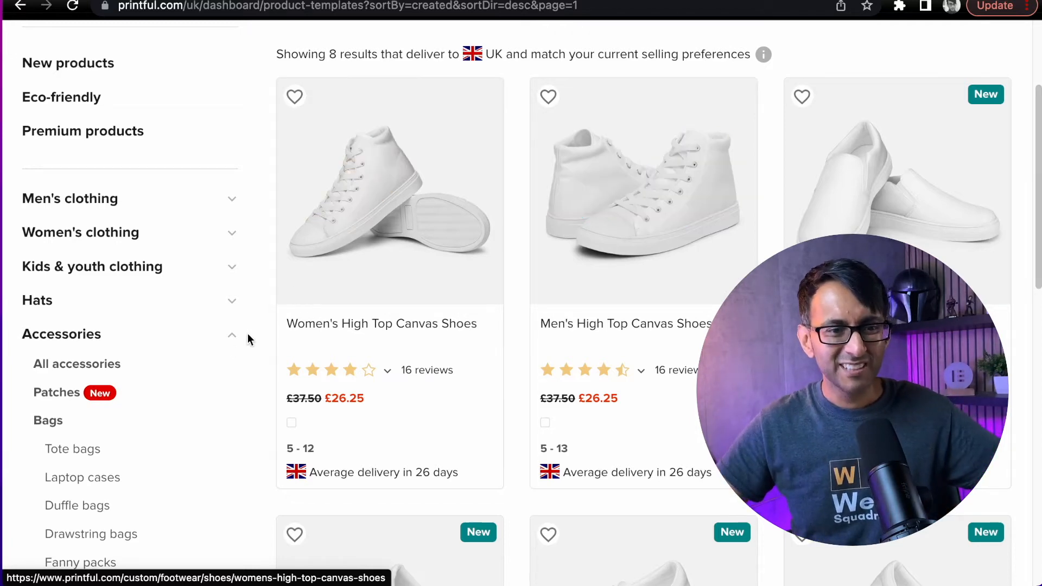
scroll(167, 389, down, 8)
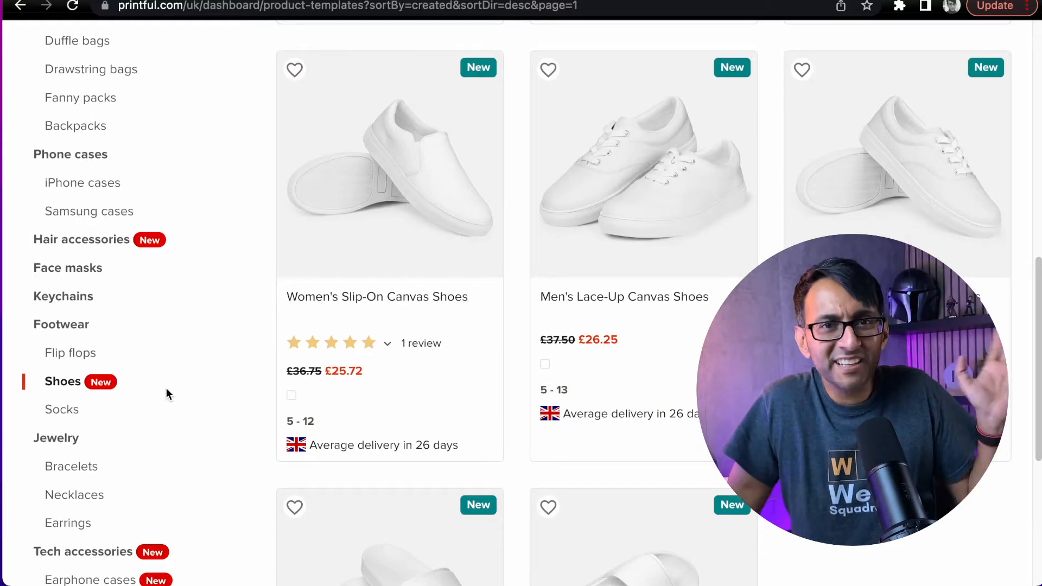
scroll(224, 338, down, 5)
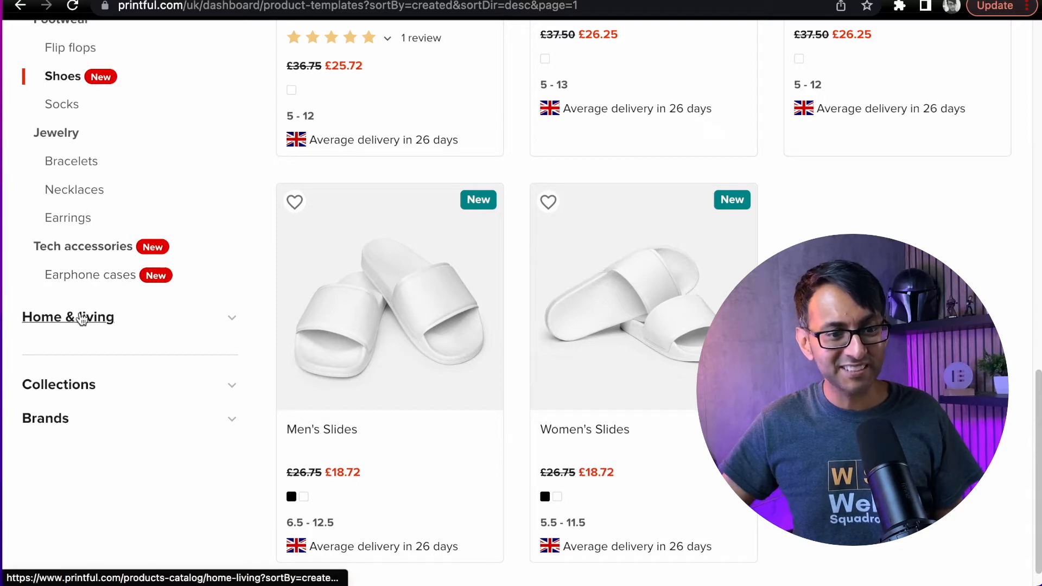
click(89, 317)
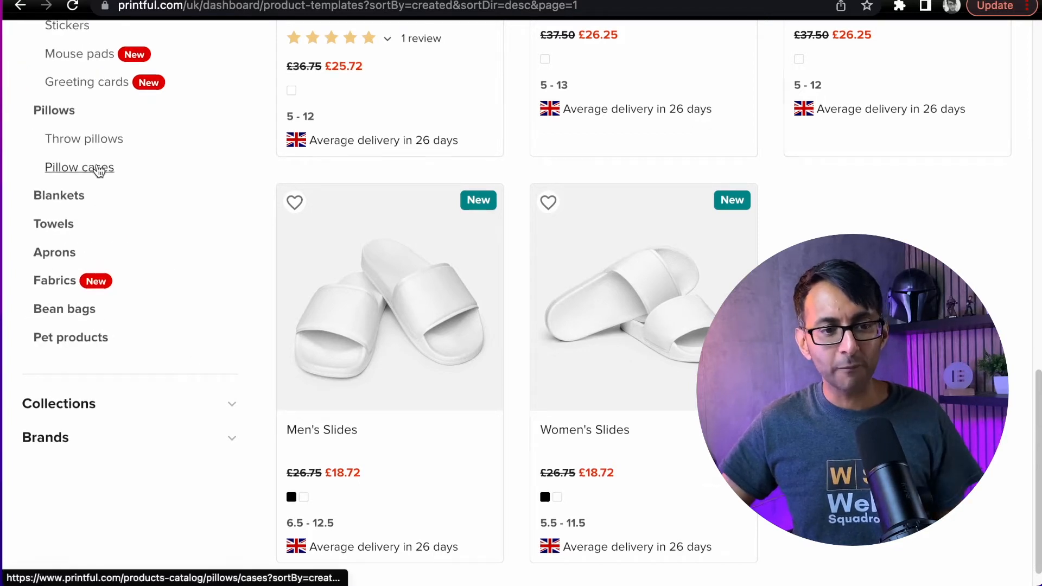
List the pet products under Home & living and look over the available items.
scroll(100, 167, up, 2)
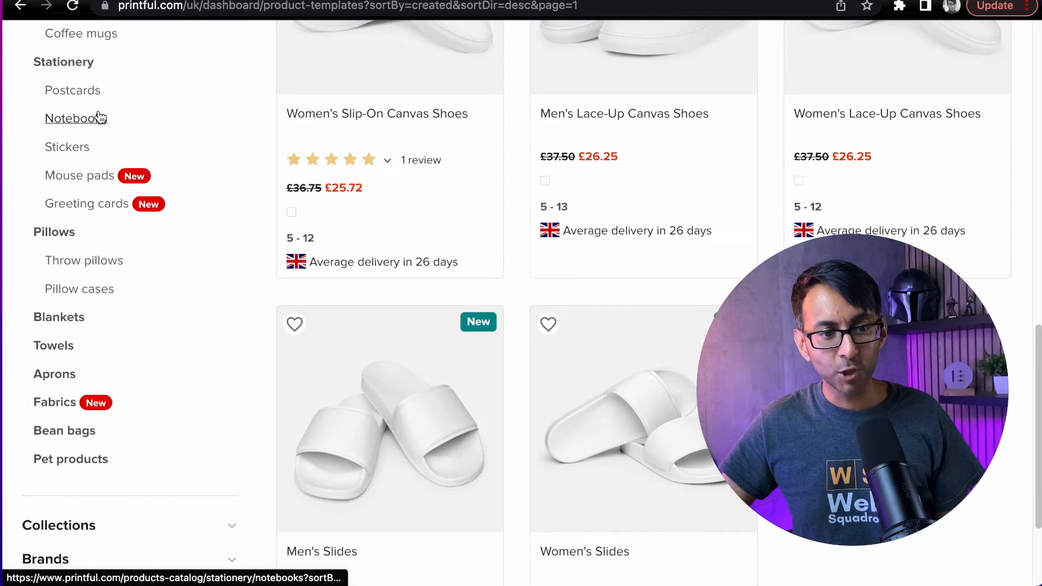
click(84, 468)
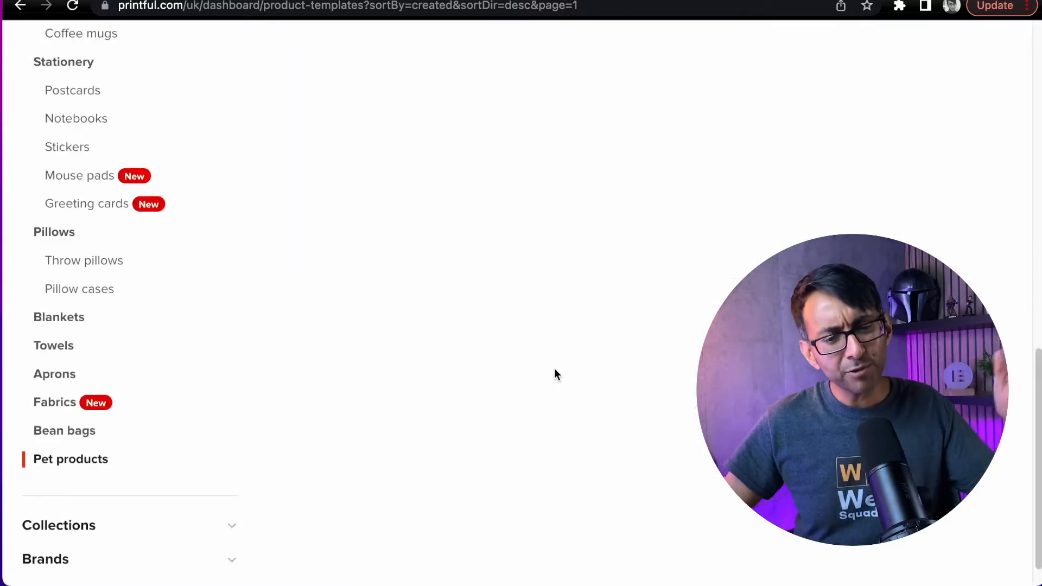
scroll(516, 372, up, 3)
scroll(516, 373, up, 10)
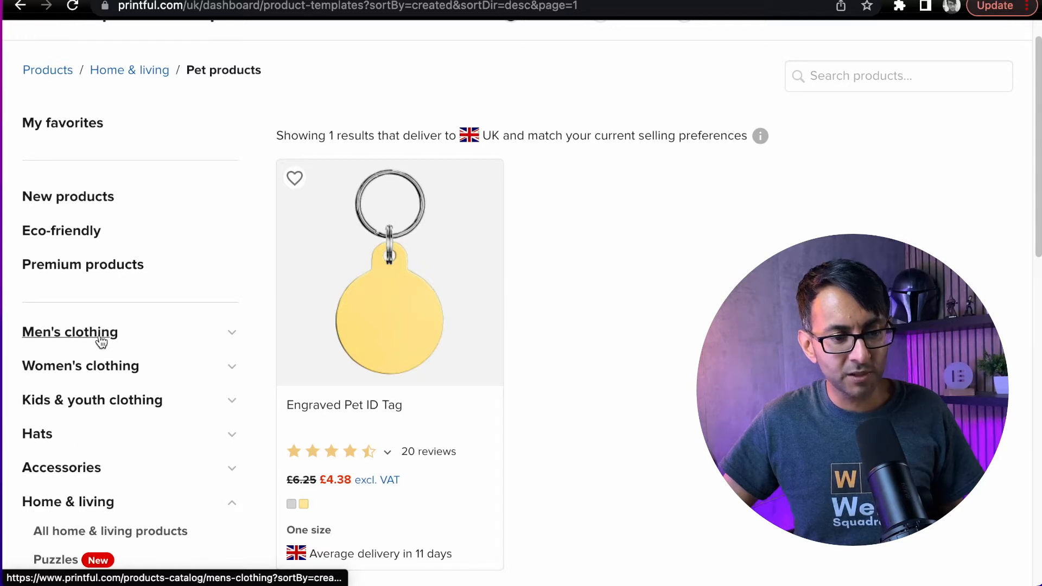
Choose the Unisex Staple T-Shirt | Bella + Canvas 3001 from the men's T-shirts as the template product.
click(233, 332)
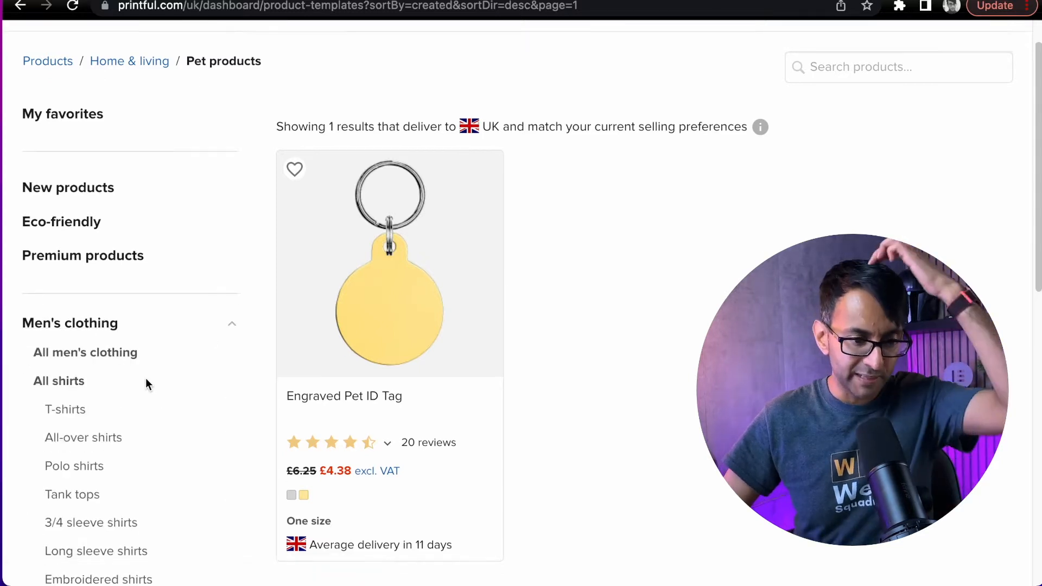
scroll(109, 391, down, 1)
click(82, 397)
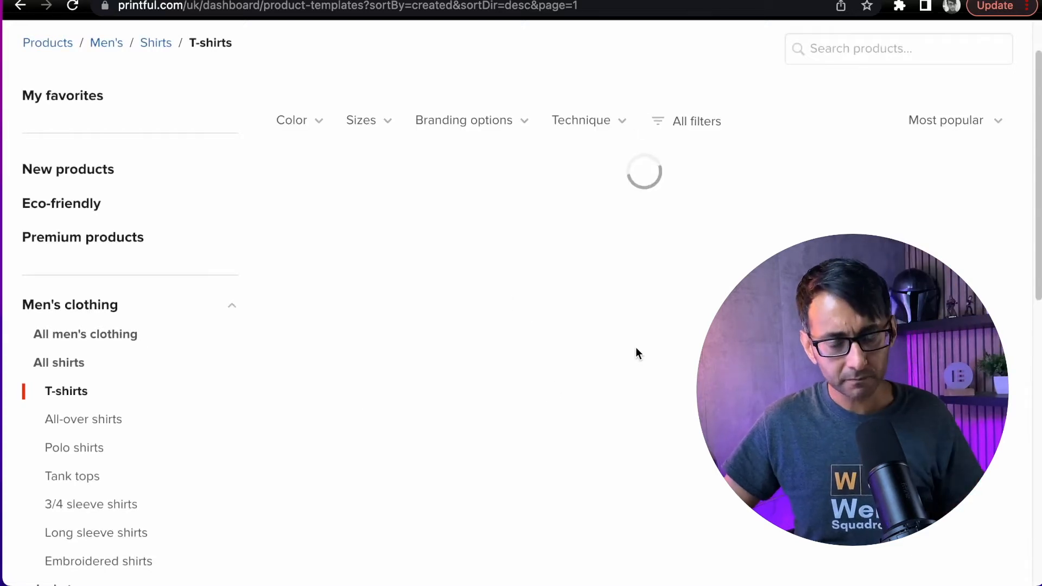
scroll(572, 364, down, 1)
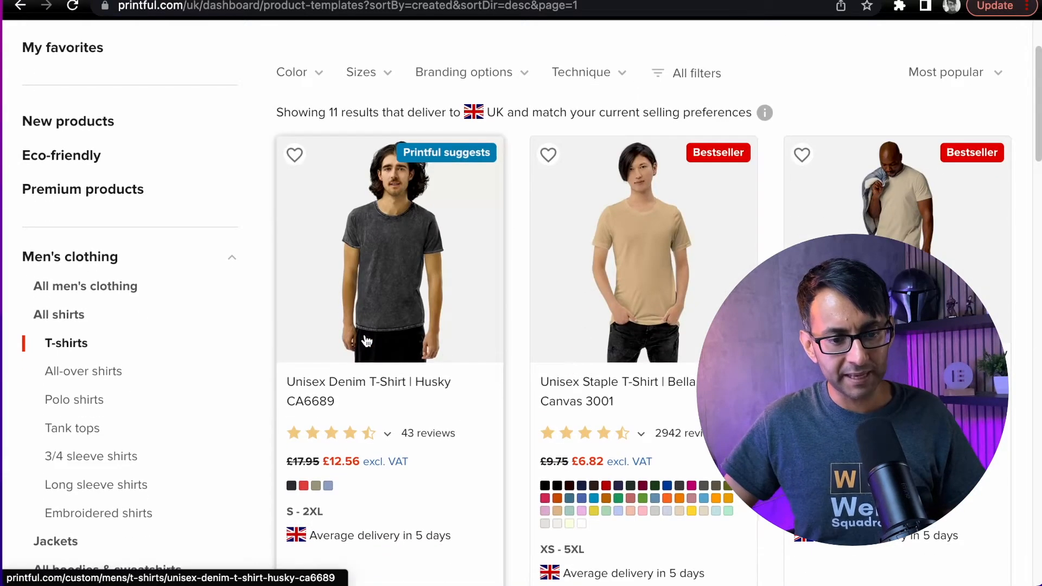
click(643, 292)
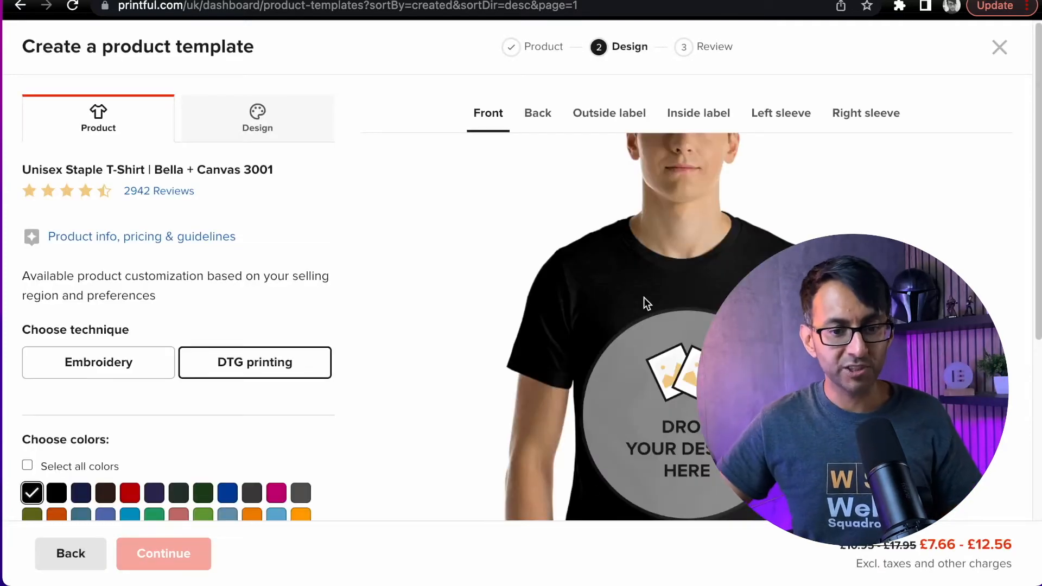
Upload the logo Transparent-Web-Squadron-Main-Logo-(2000--600-px).png to the file library and apply it to the shirt's front.
scroll(644, 297, down, 2)
scroll(643, 298, down, 1)
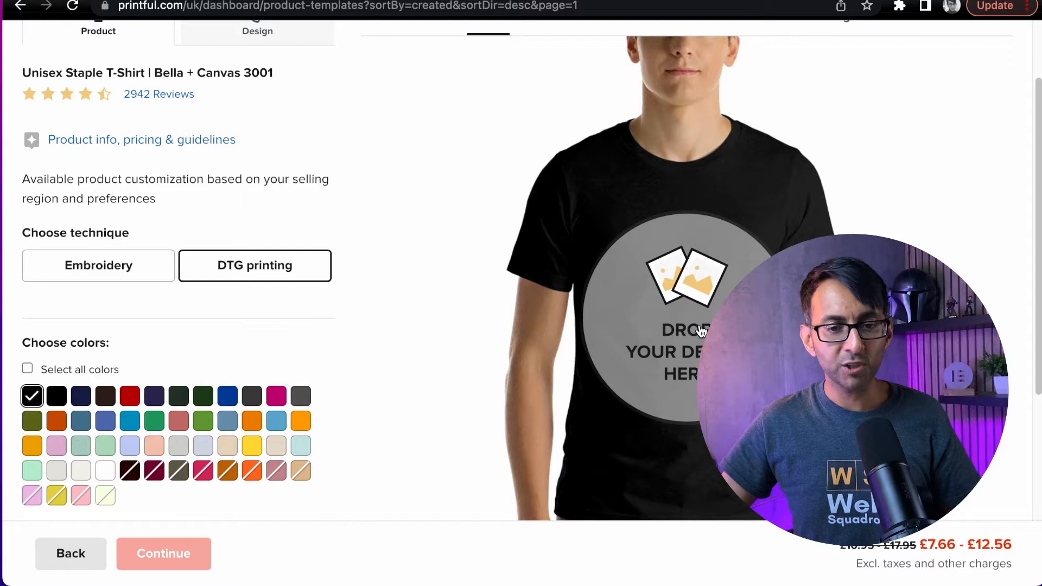
scroll(700, 332, up, 1)
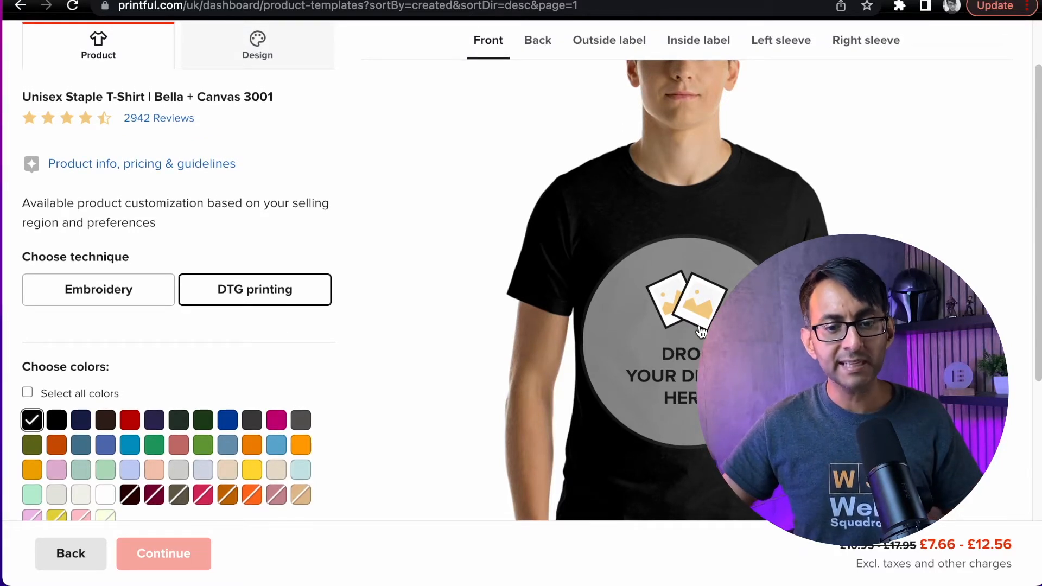
click(700, 331)
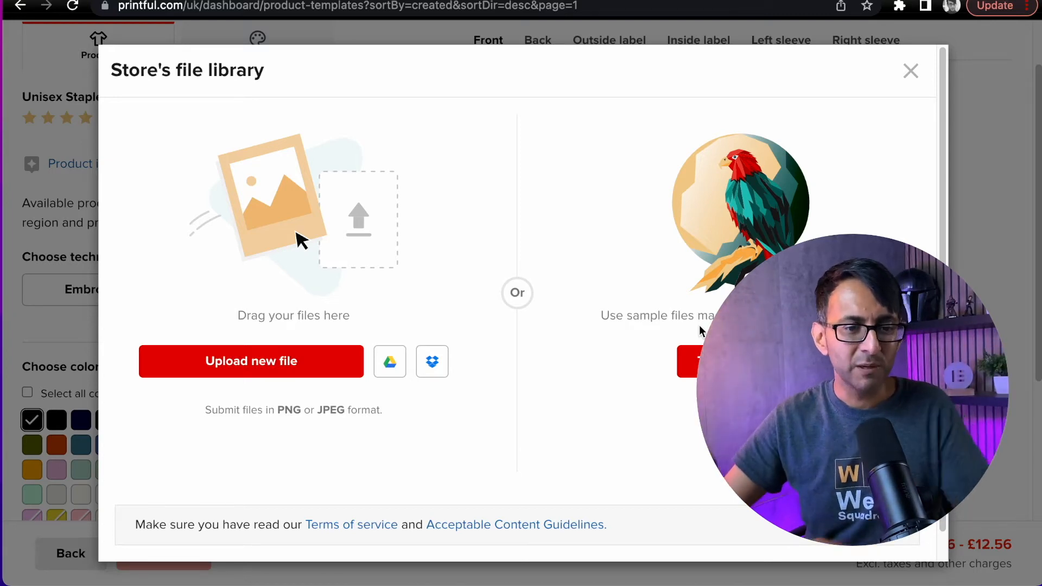
click(255, 361)
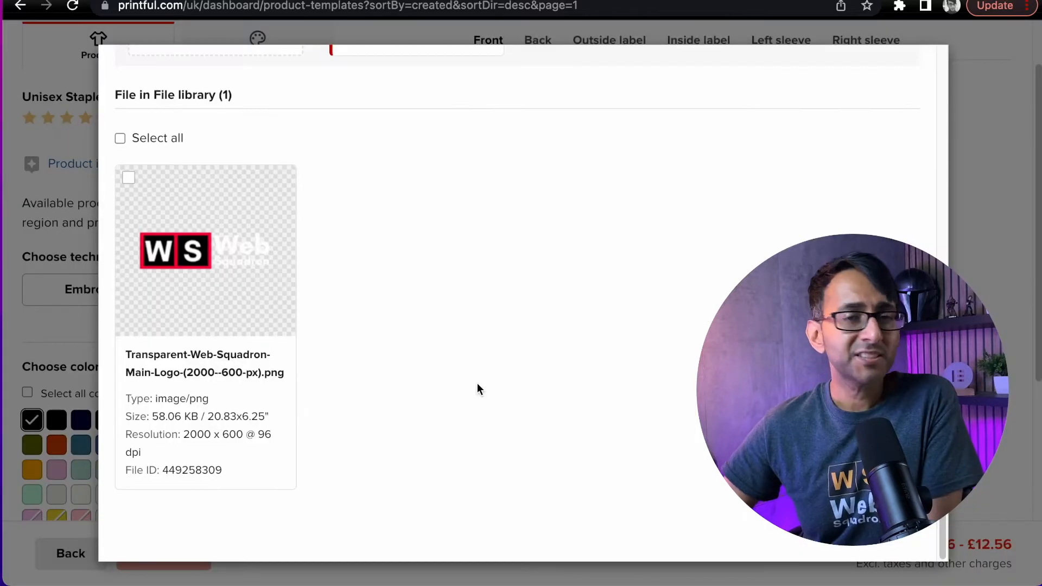
mouse_move(228, 303)
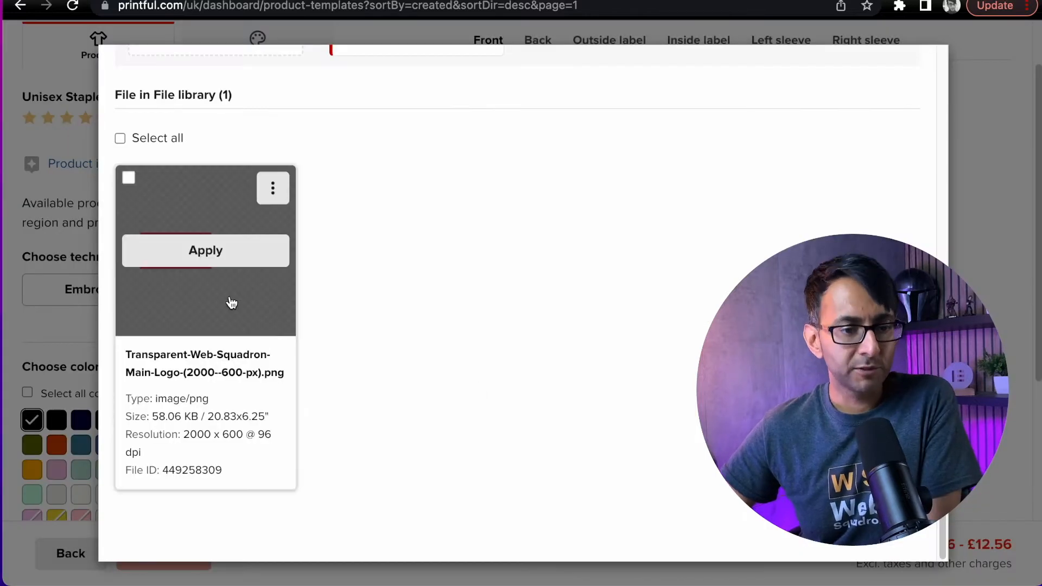
click(206, 251)
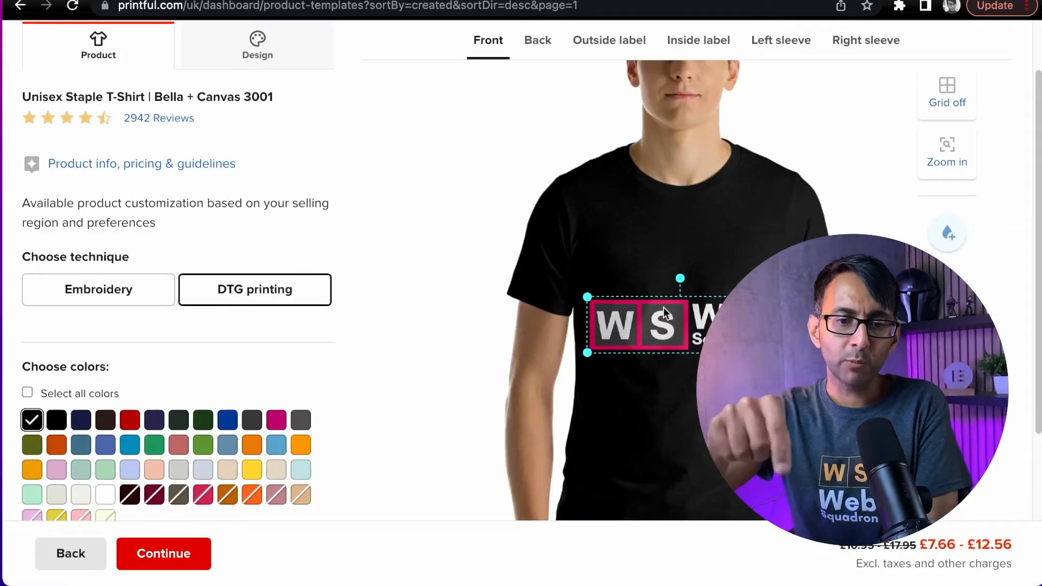
Move the logo up to the shirt's upper chest and shrink it to a bit under half its width.
click(891, 168)
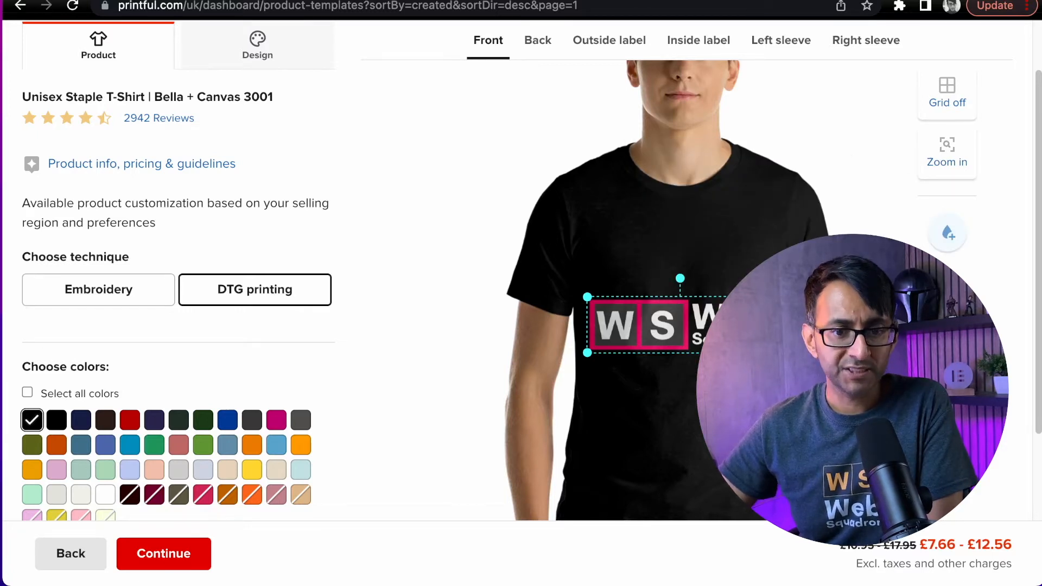
drag(685, 334, 685, 263)
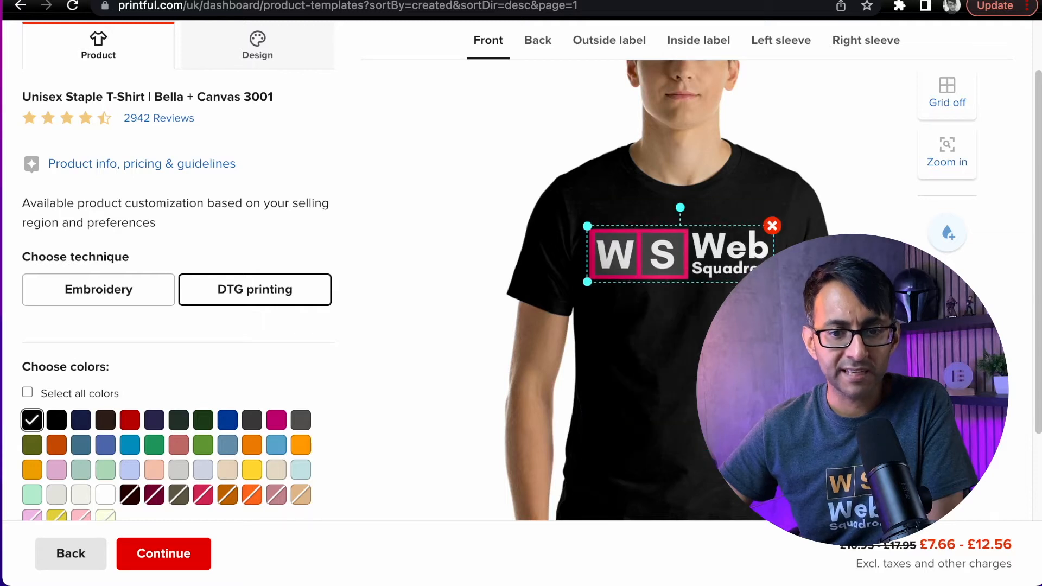
drag(774, 282, 692, 251)
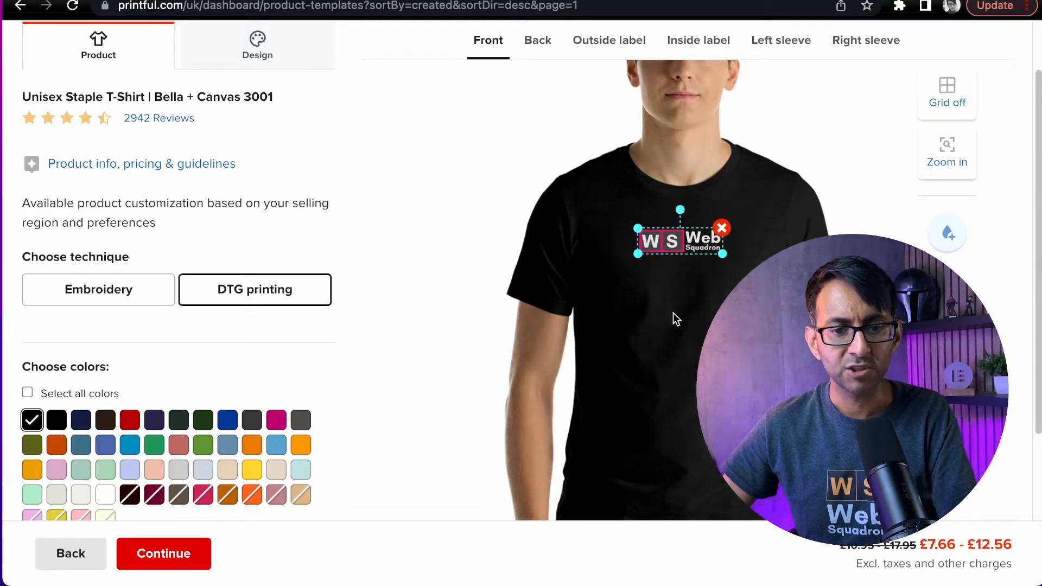
click(674, 315)
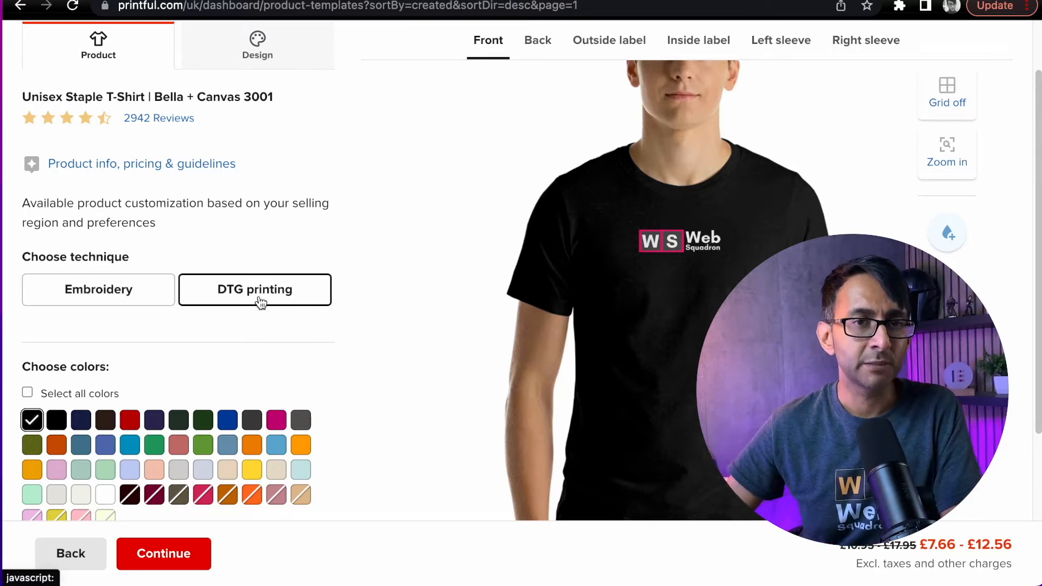
Try switching the technique to Embroidery, go back to DTG printing, and look over the available shirt colors.
click(120, 296)
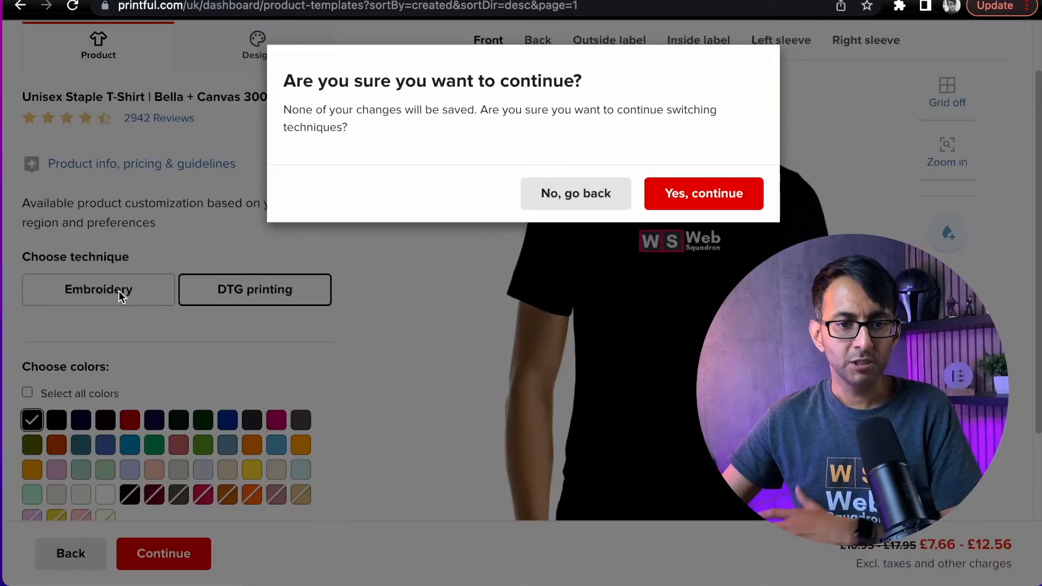
click(580, 193)
scroll(324, 340, down, 2)
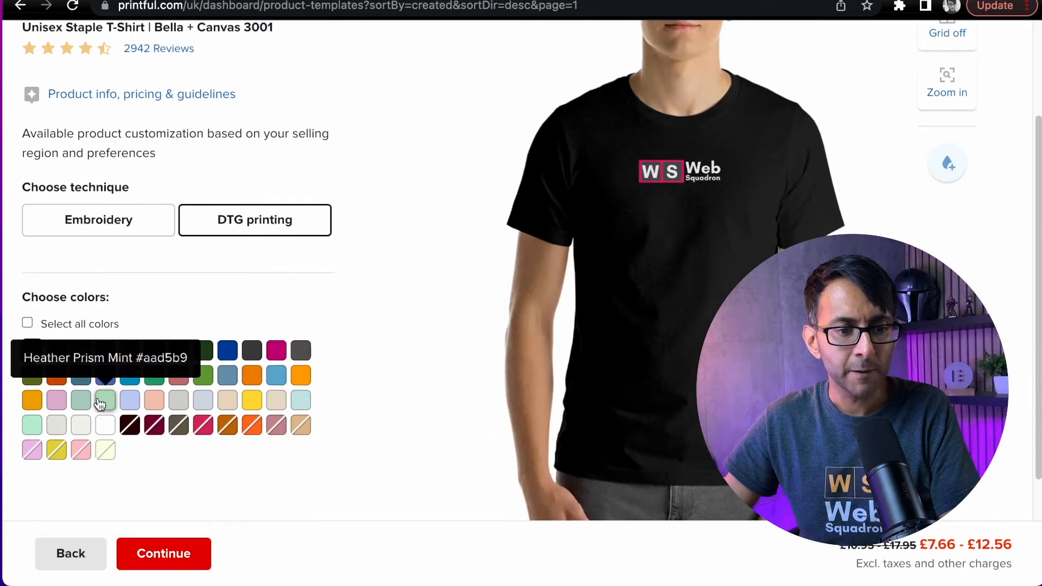
scroll(274, 331, down, 3)
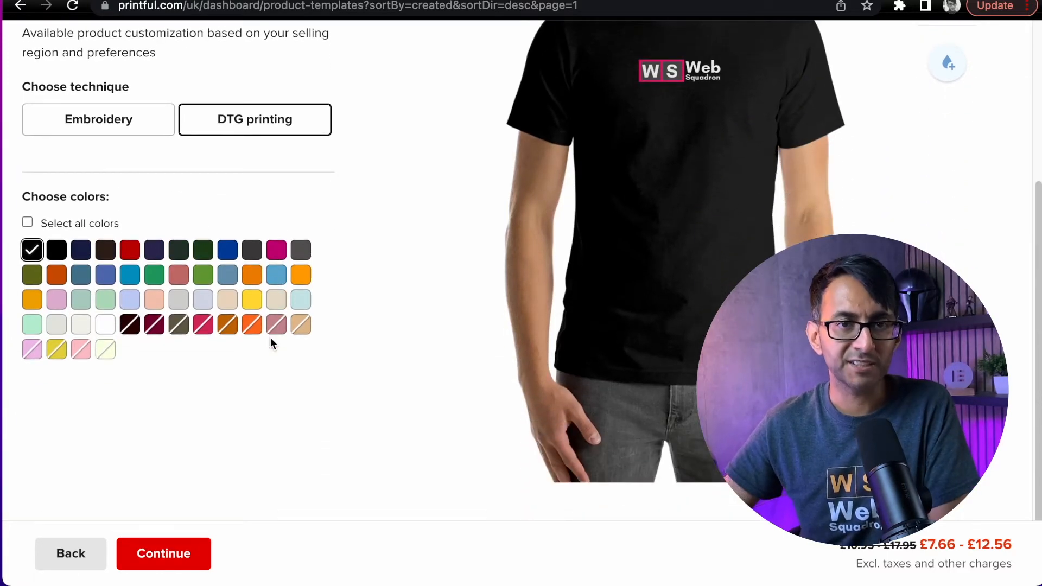
scroll(273, 337, up, 5)
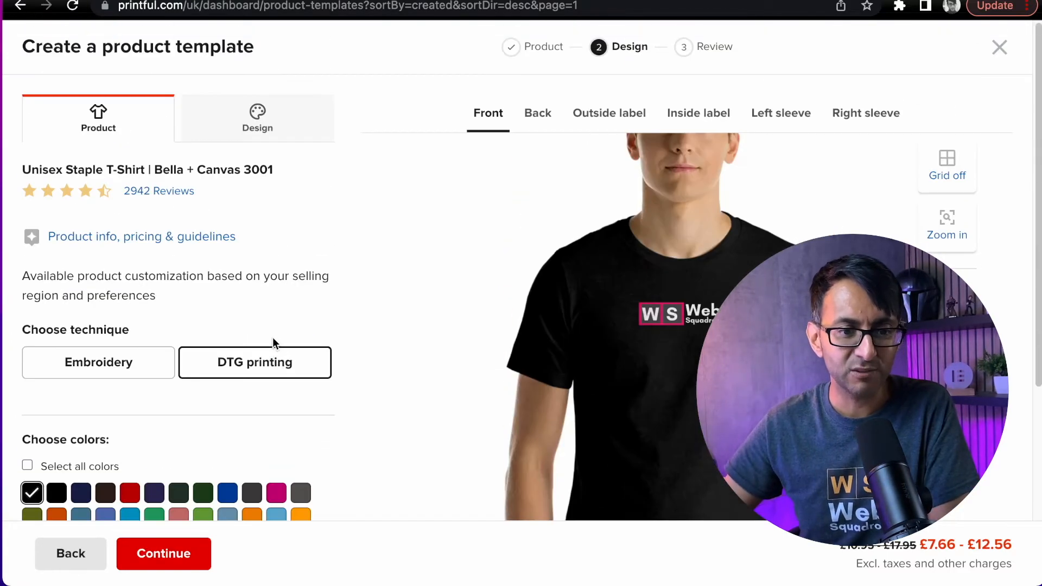
scroll(275, 337, down, 2)
scroll(275, 344, down, 6)
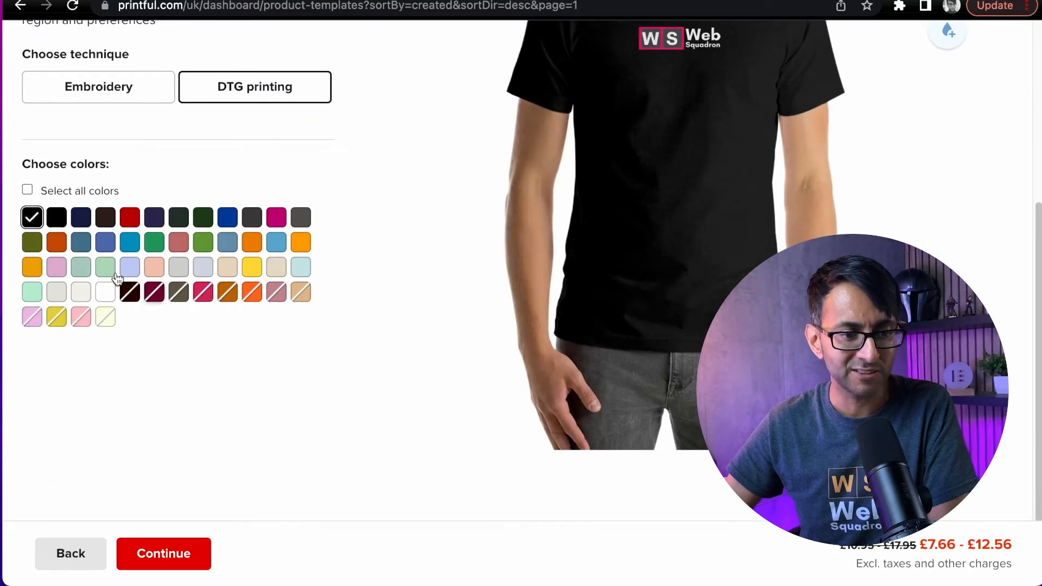
scroll(98, 228, up, 2)
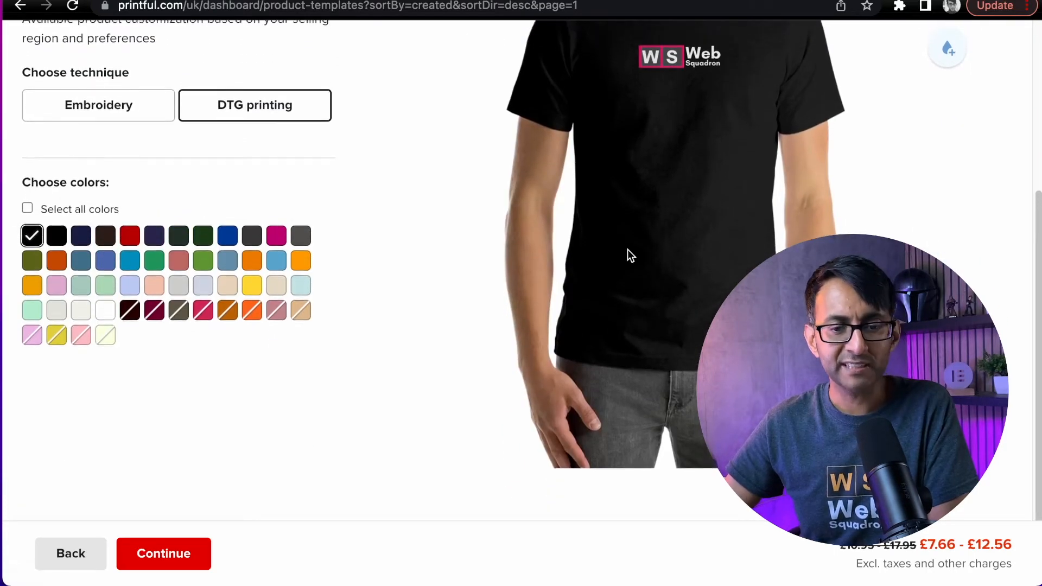
Add Black, Navy, Brown and Red to the selected shirt colors.
click(57, 287)
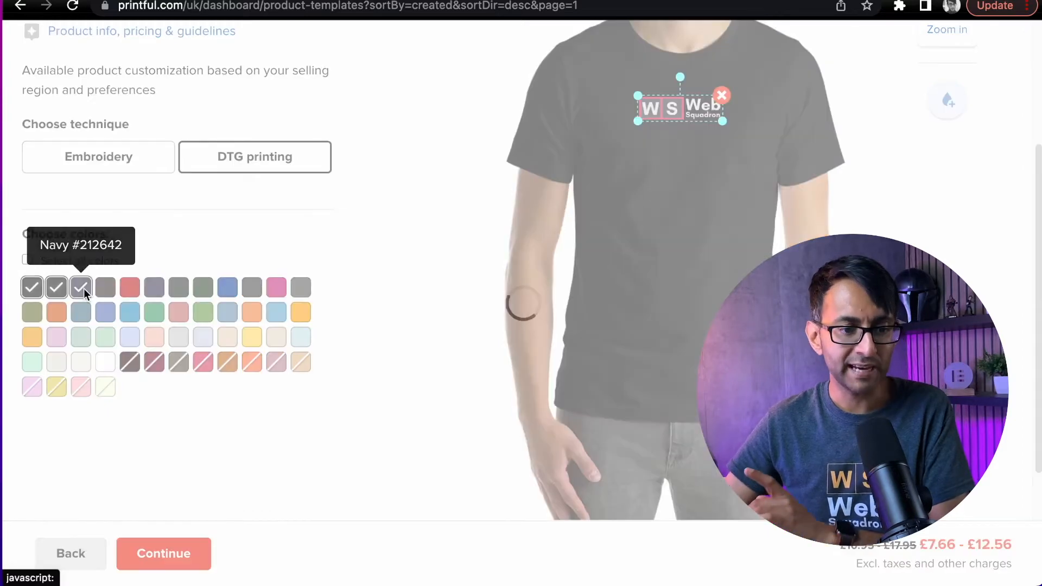
click(85, 289)
click(105, 294)
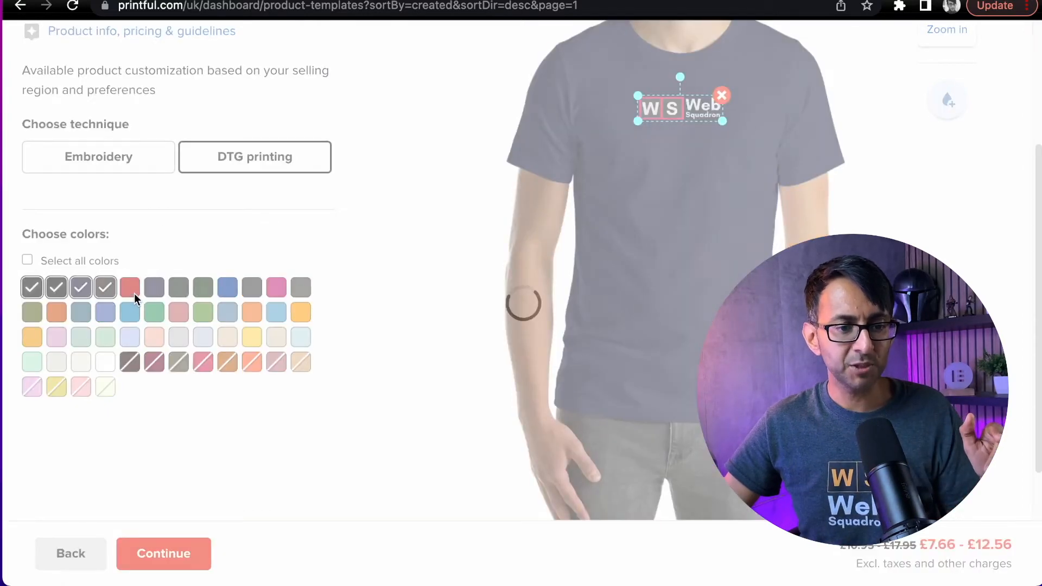
click(132, 290)
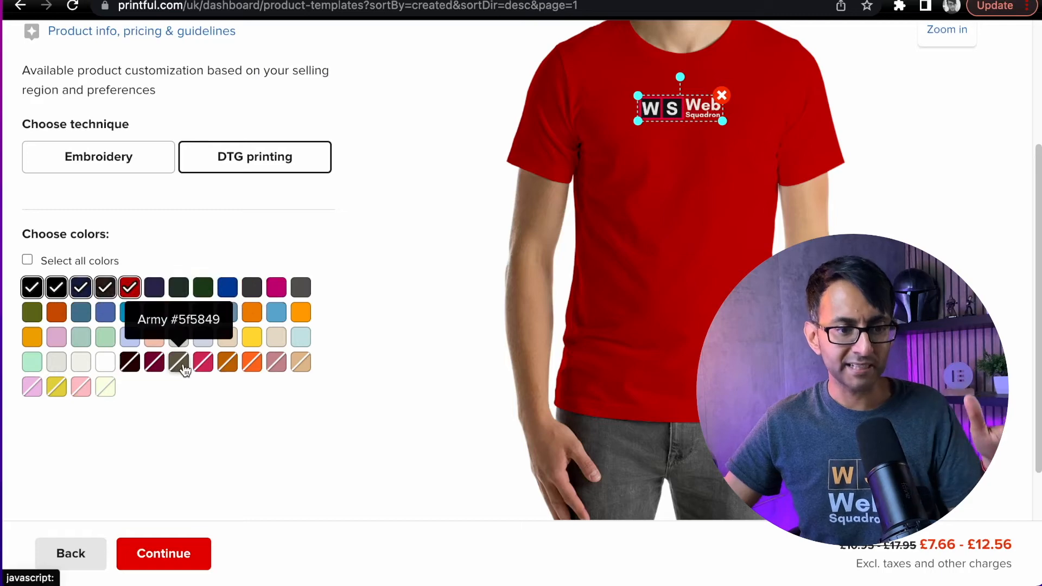
Add the light blue, Kelly green, Aqua, dark orange, magenta and Dark Grey Heather shirt colors.
click(275, 311)
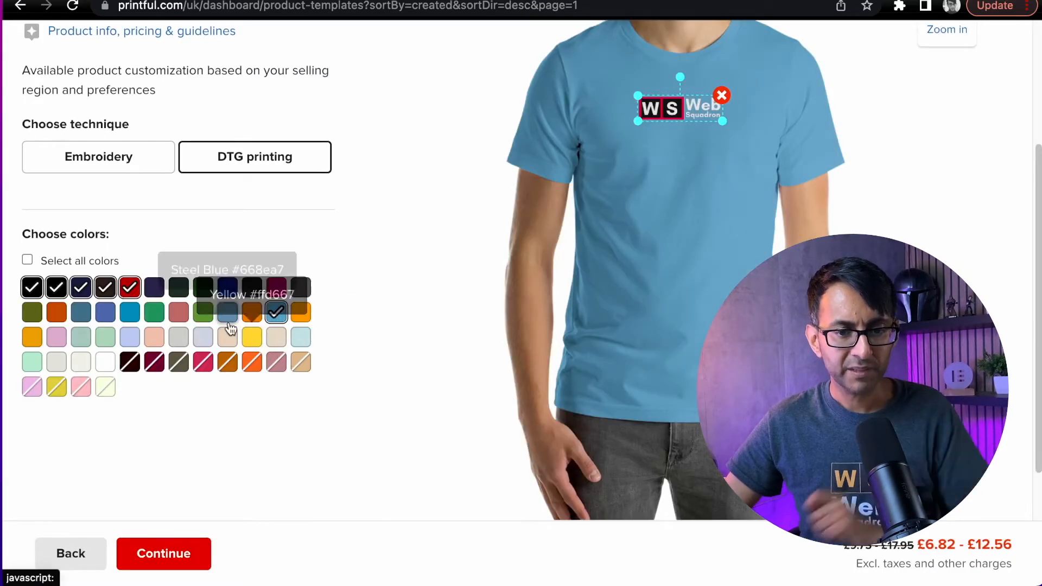
click(154, 312)
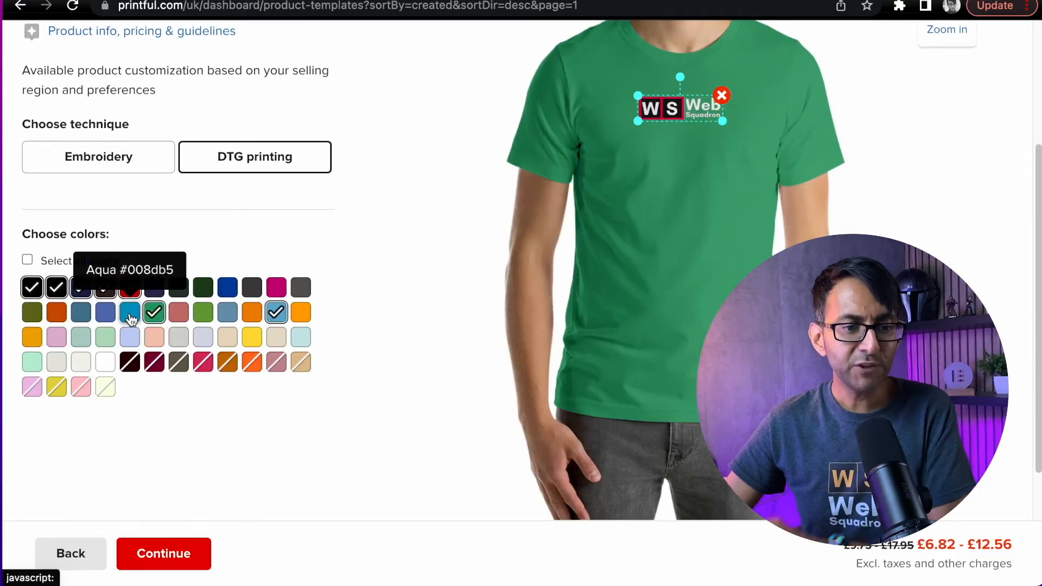
click(130, 320)
click(62, 314)
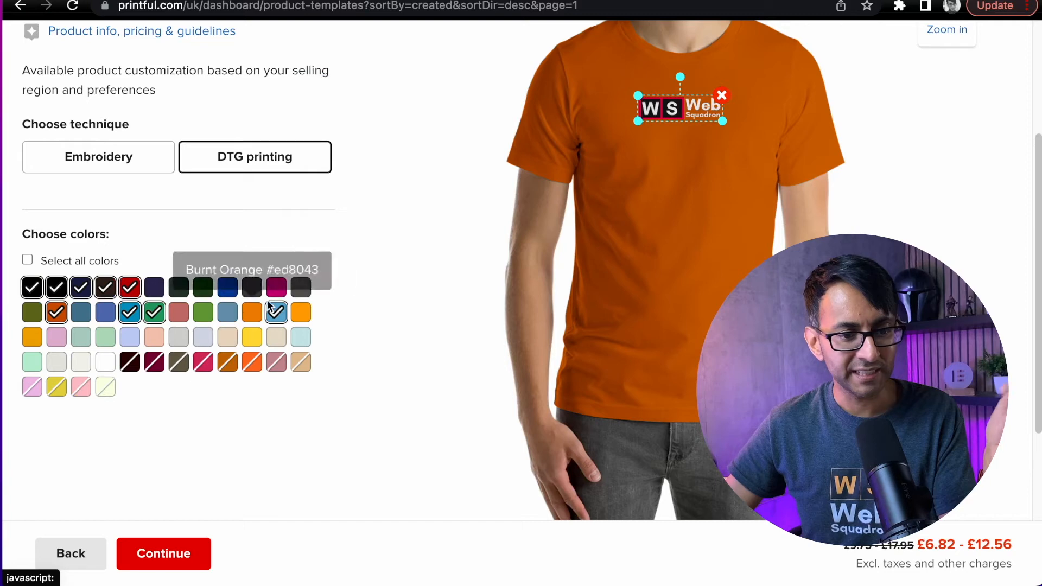
click(282, 290)
click(250, 291)
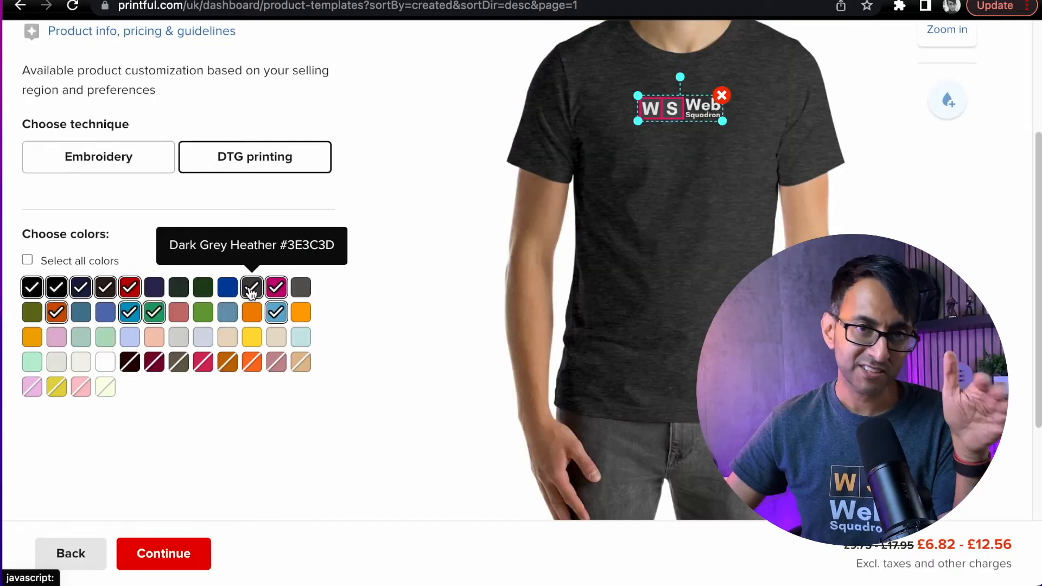
Check the mockups of the selected shirt colors and continue to the template's Review stage.
scroll(293, 359, down, 5)
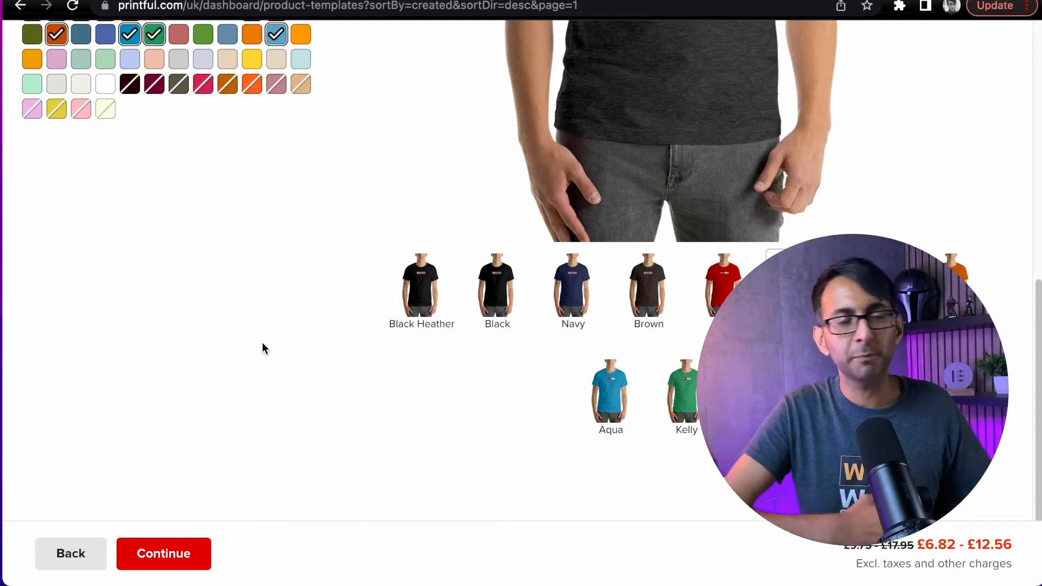
scroll(353, 282, up, 7)
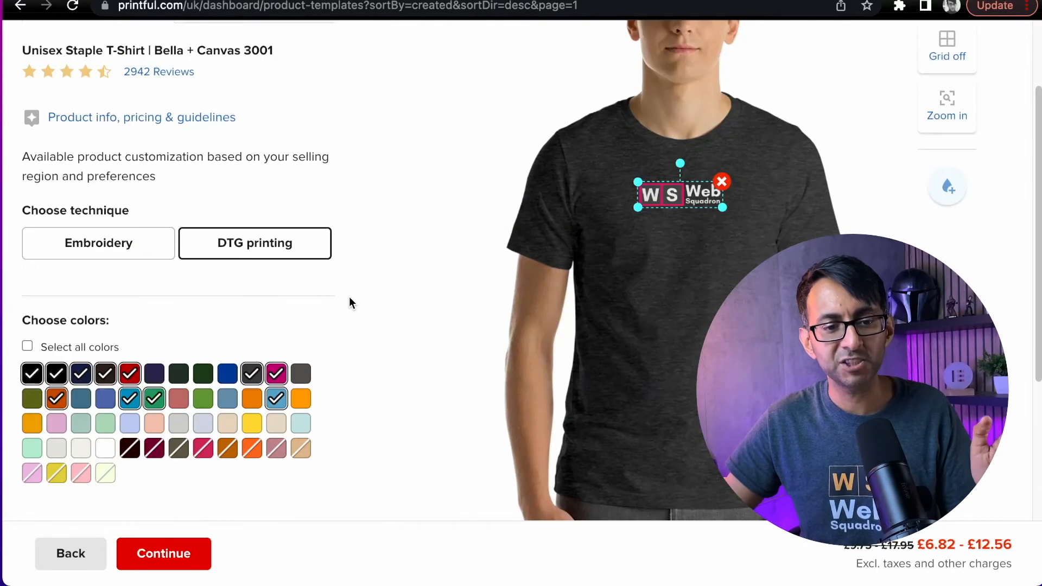
click(278, 374)
scroll(281, 380, down, 7)
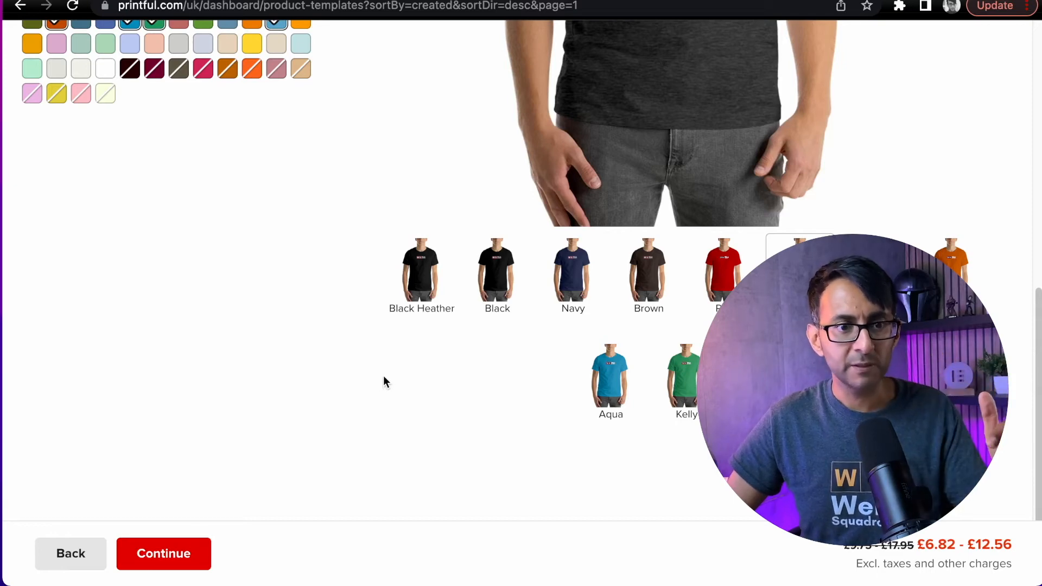
scroll(268, 338, up, 3)
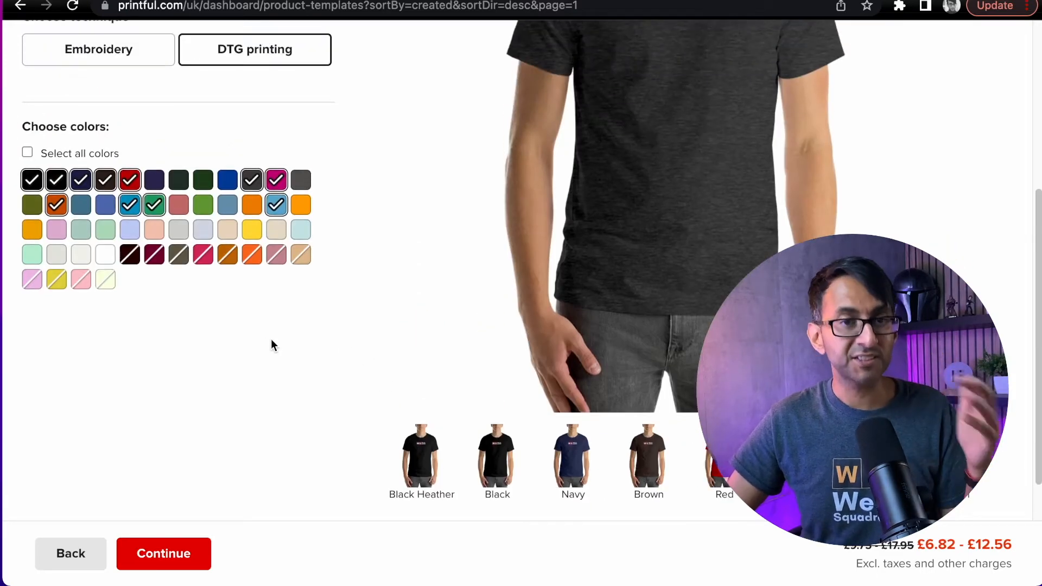
click(191, 551)
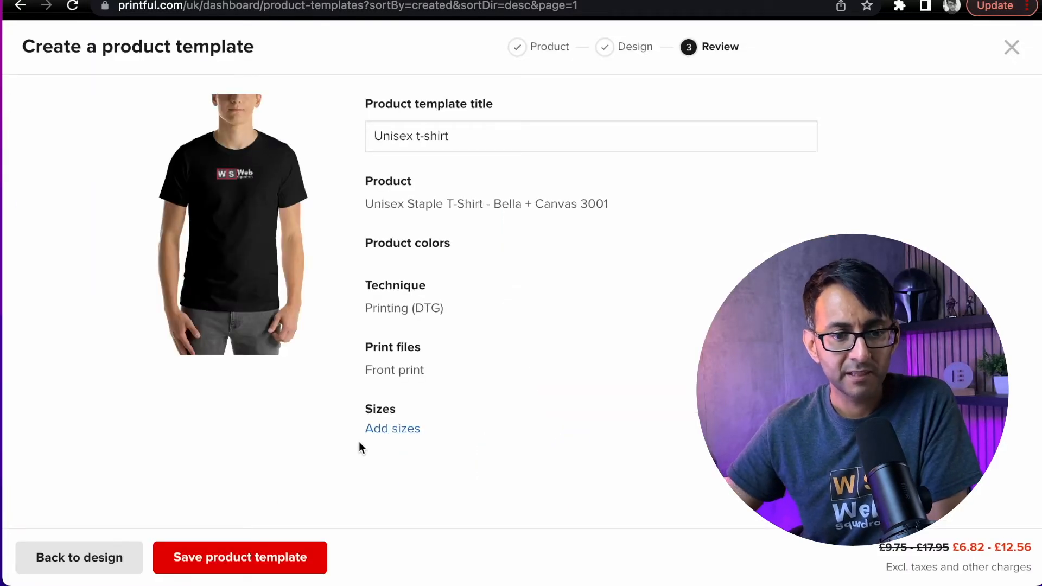
Add sizes to the product template and select all of them, from XS to 5XL.
click(393, 433)
scroll(598, 435, down, 1)
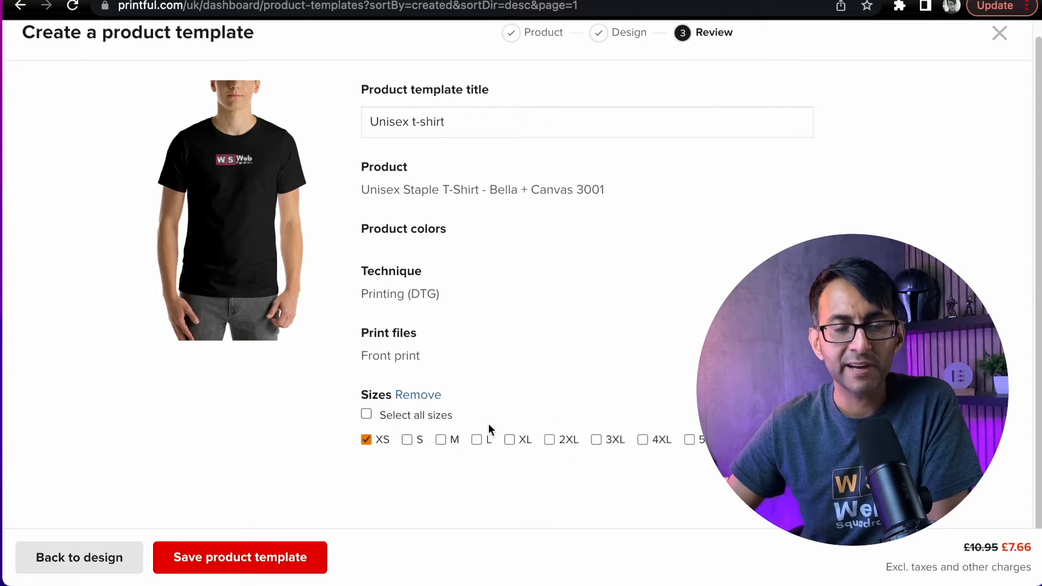
click(365, 415)
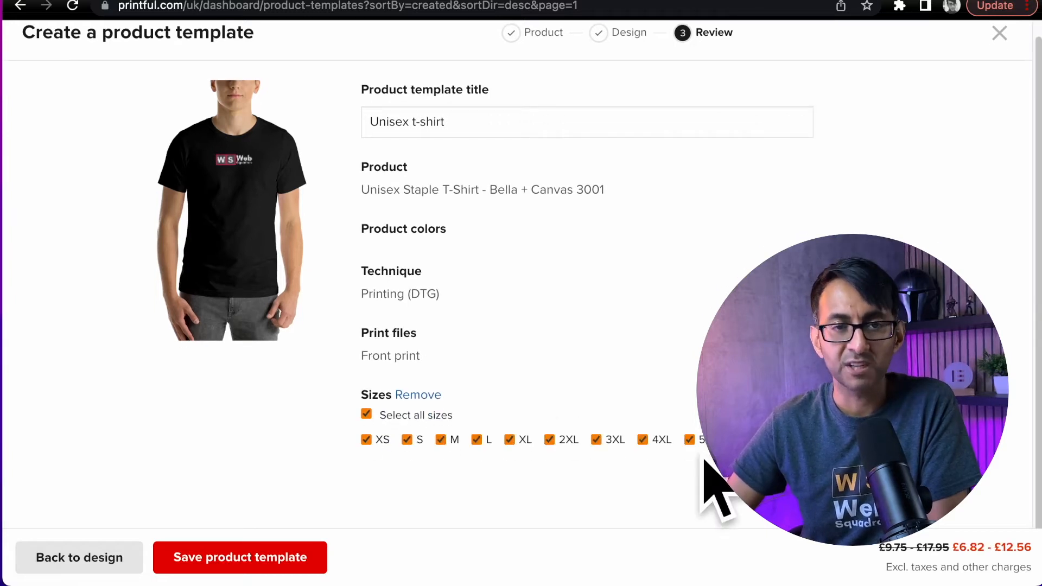
click(368, 416)
click(386, 430)
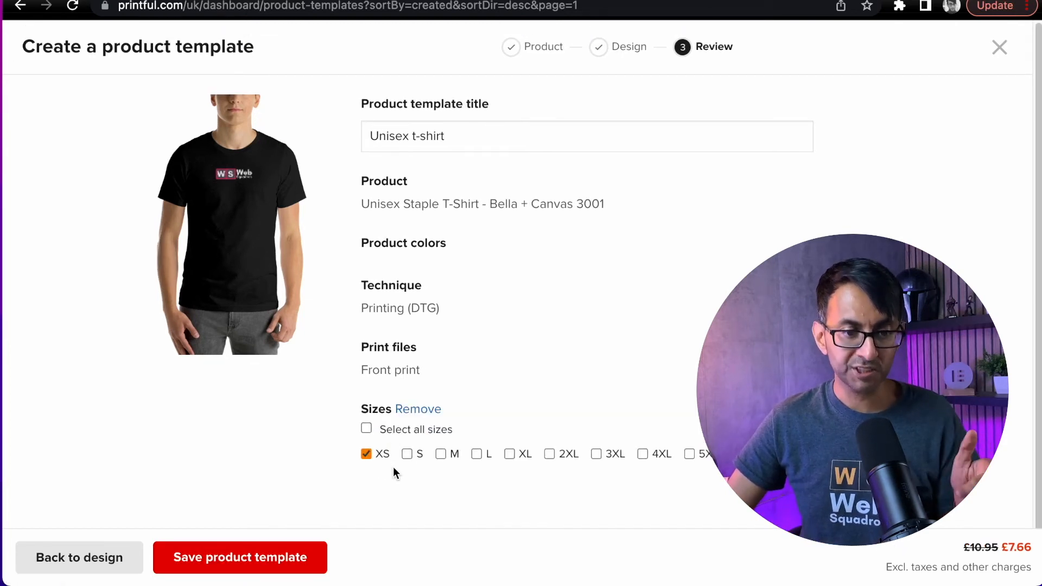
click(368, 429)
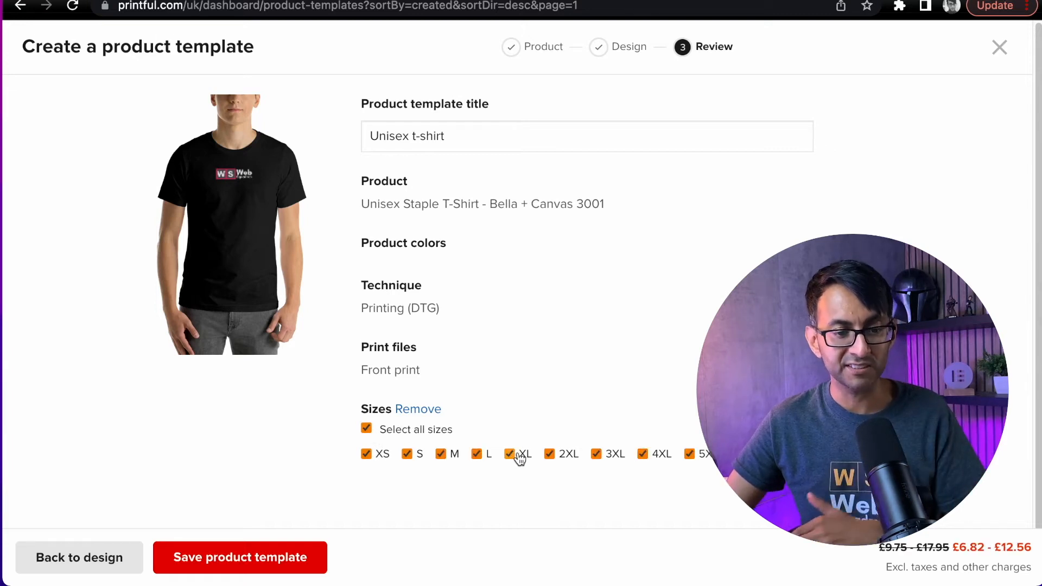
Go back to the Design stage and look over the shirt's Back, Front and Outside label print areas.
click(81, 558)
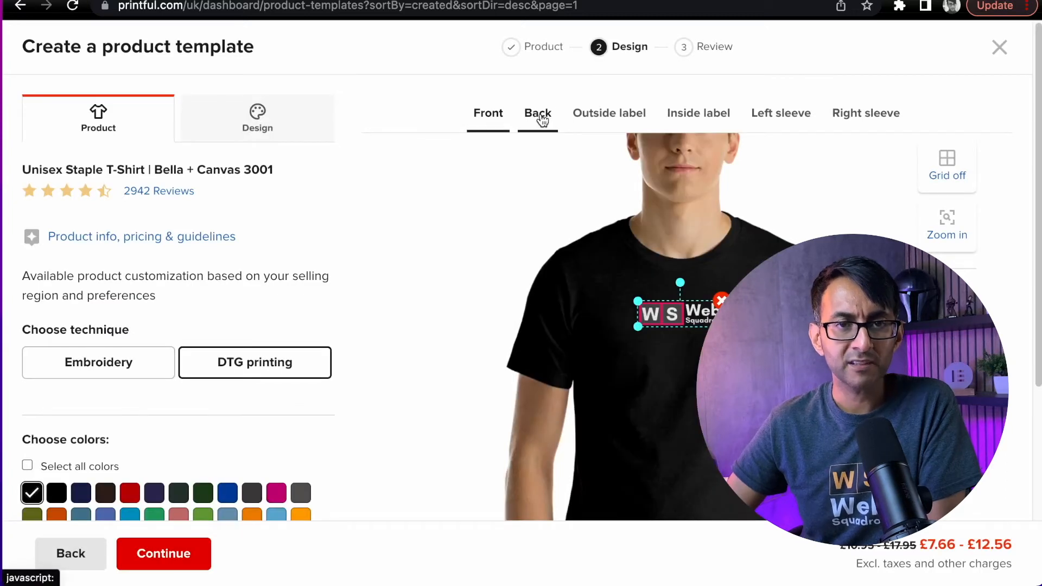
click(541, 115)
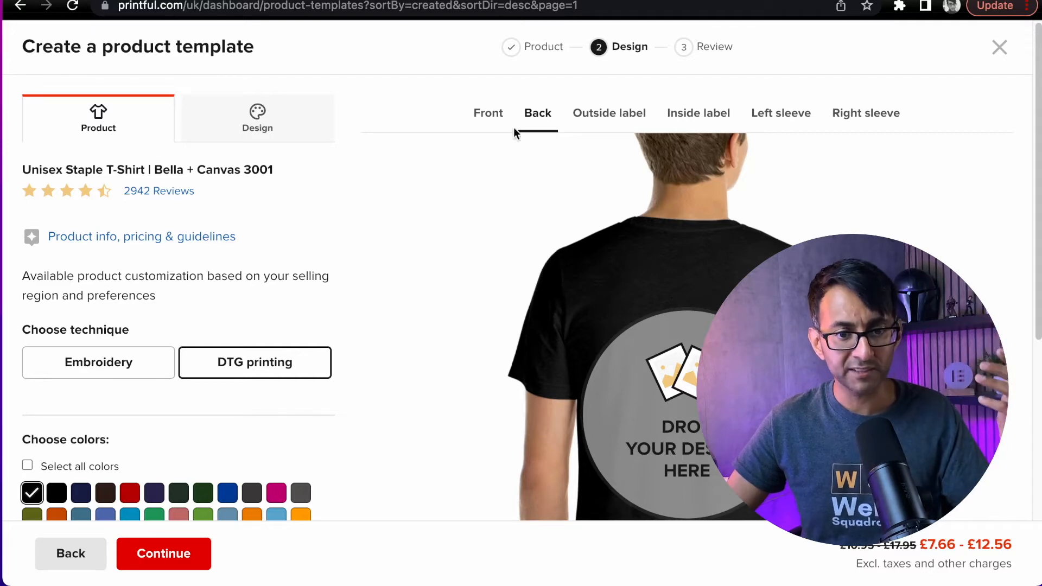
click(499, 118)
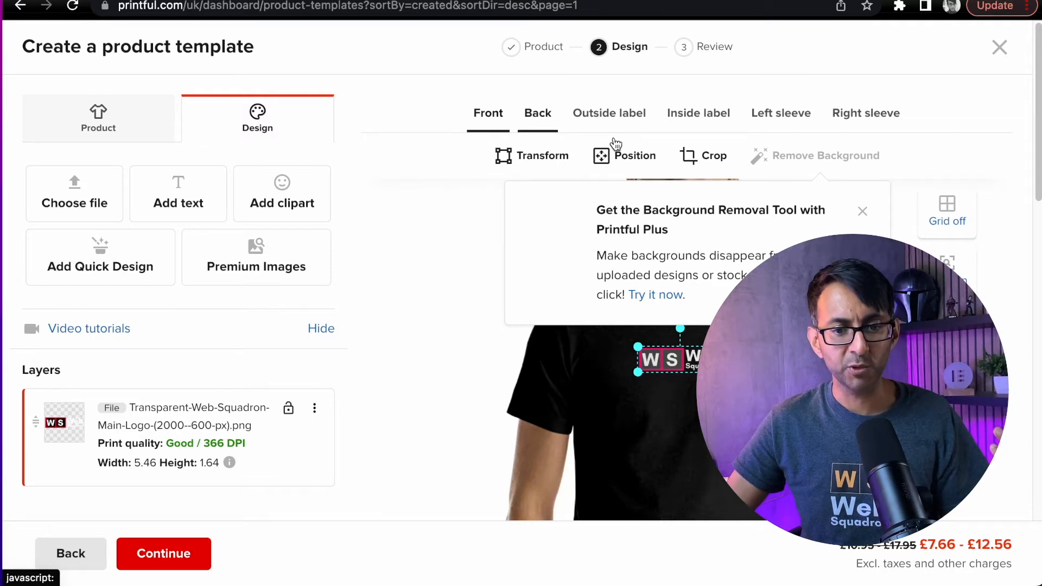
click(618, 119)
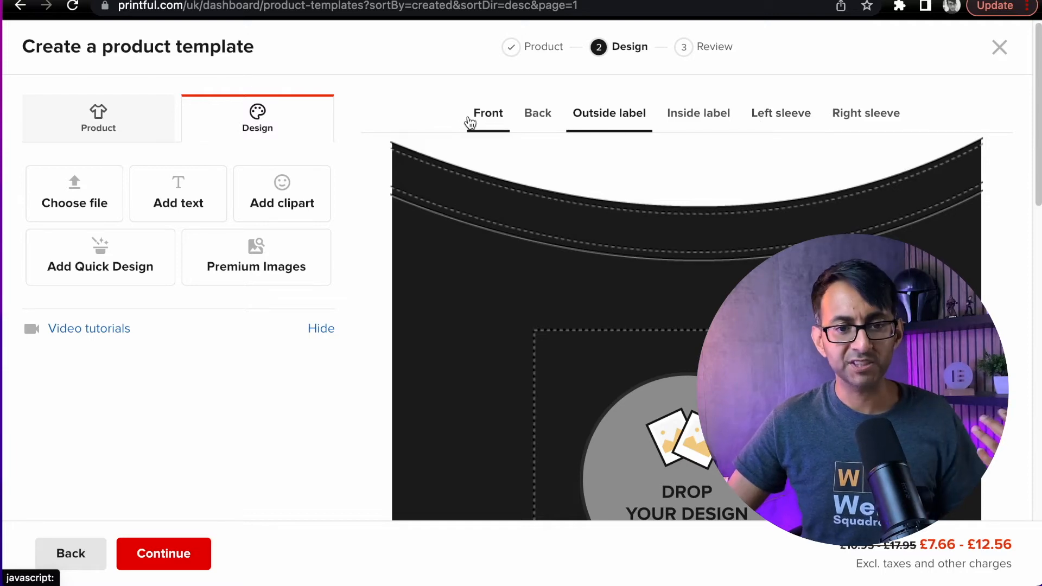
click(485, 115)
Continue to the Review stage, select all sizes for the t-shirt and save the product template.
click(177, 569)
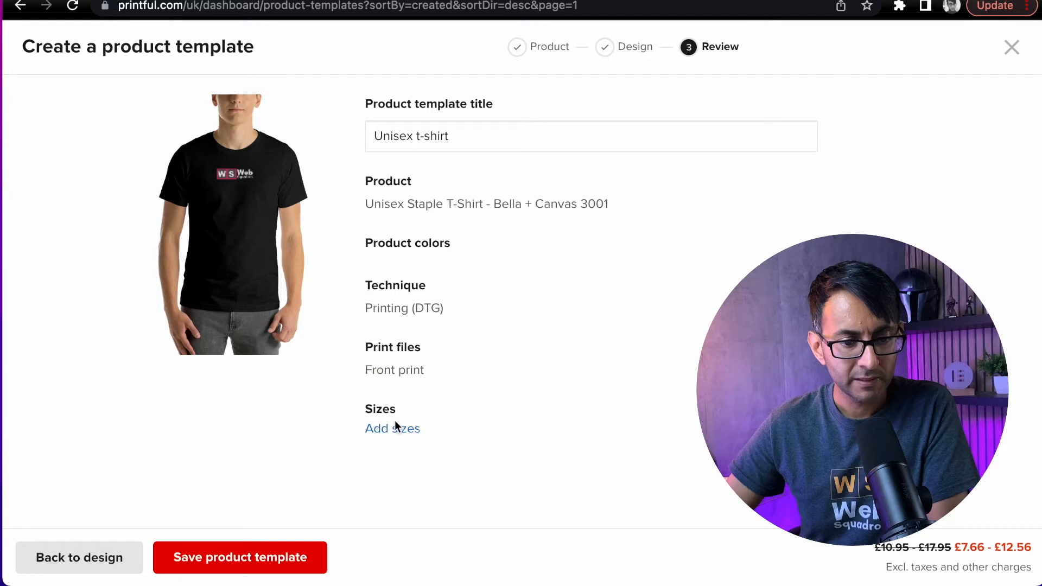
click(396, 428)
click(367, 430)
click(275, 557)
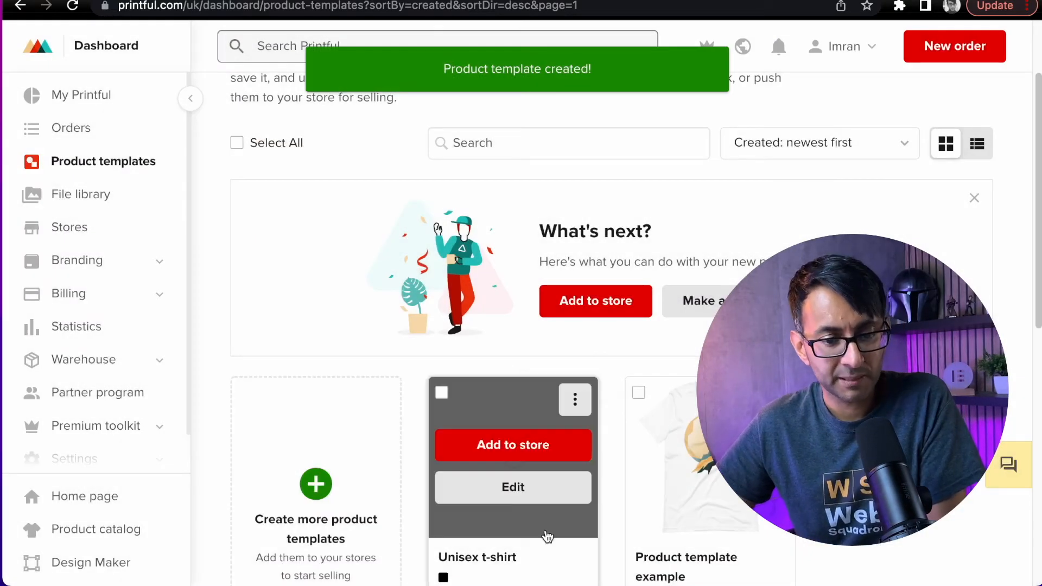
Start adding the saved Unisex t-shirt template to a store and choose WooCommerce as the platform to connect.
scroll(669, 468, down, 1)
scroll(669, 468, down, 5)
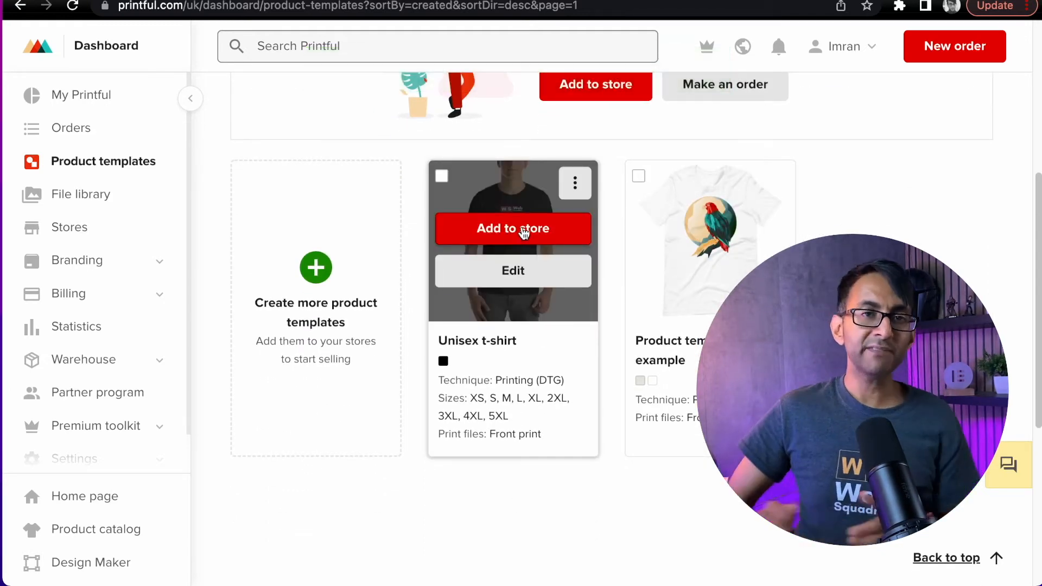
click(524, 231)
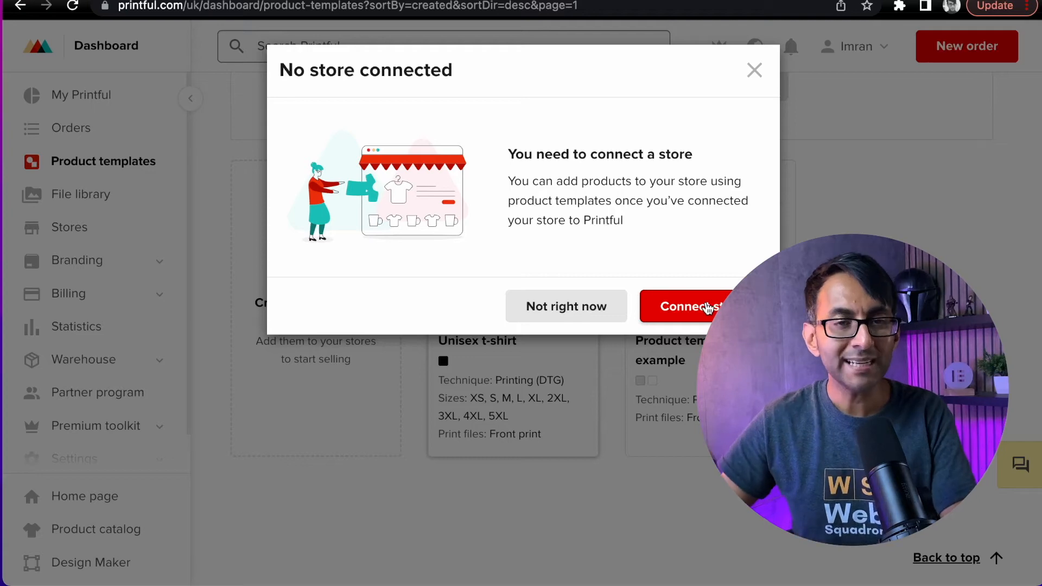
click(708, 308)
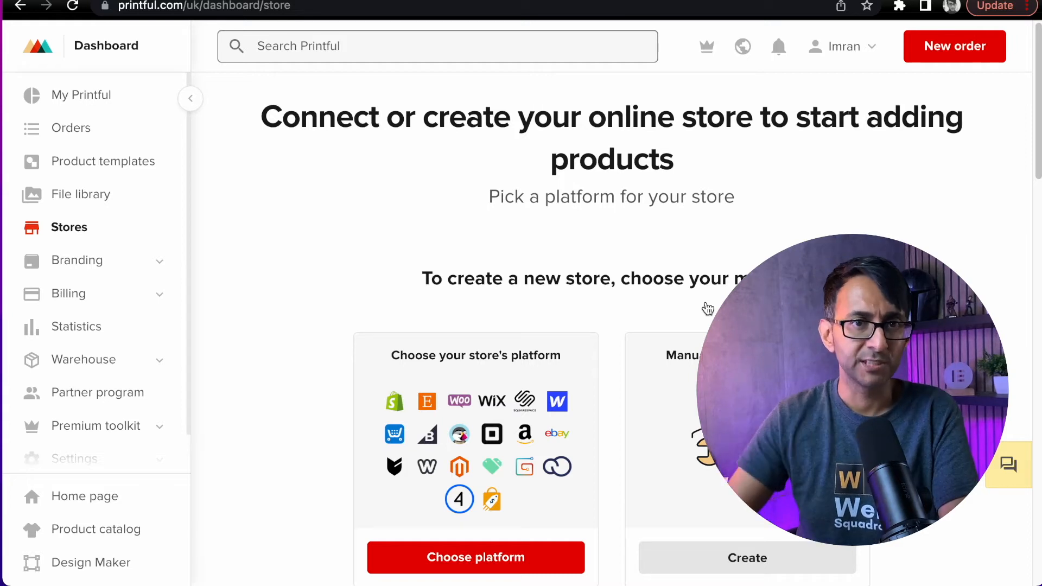
scroll(612, 326, down, 2)
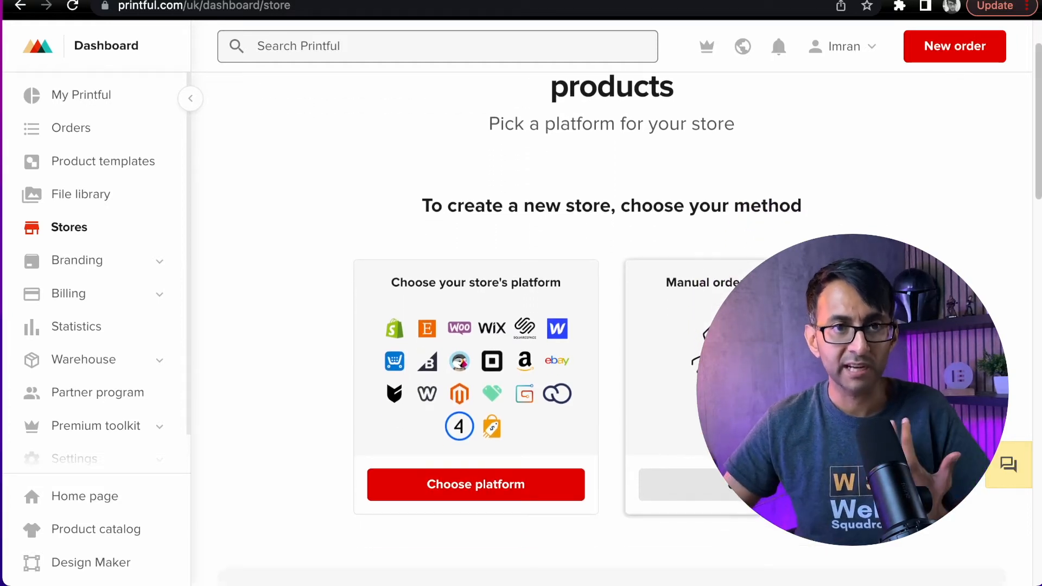
click(519, 487)
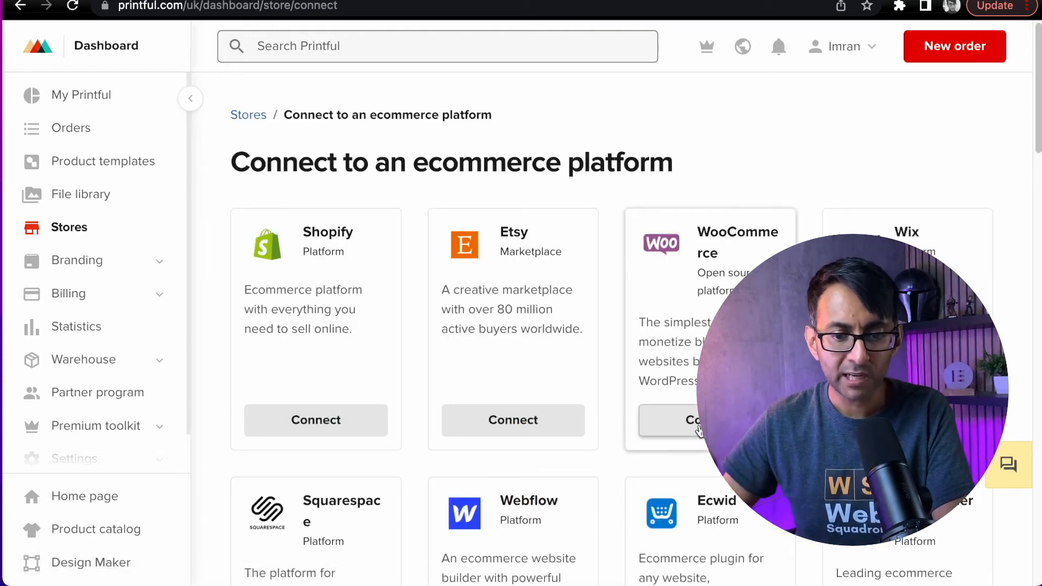
click(670, 420)
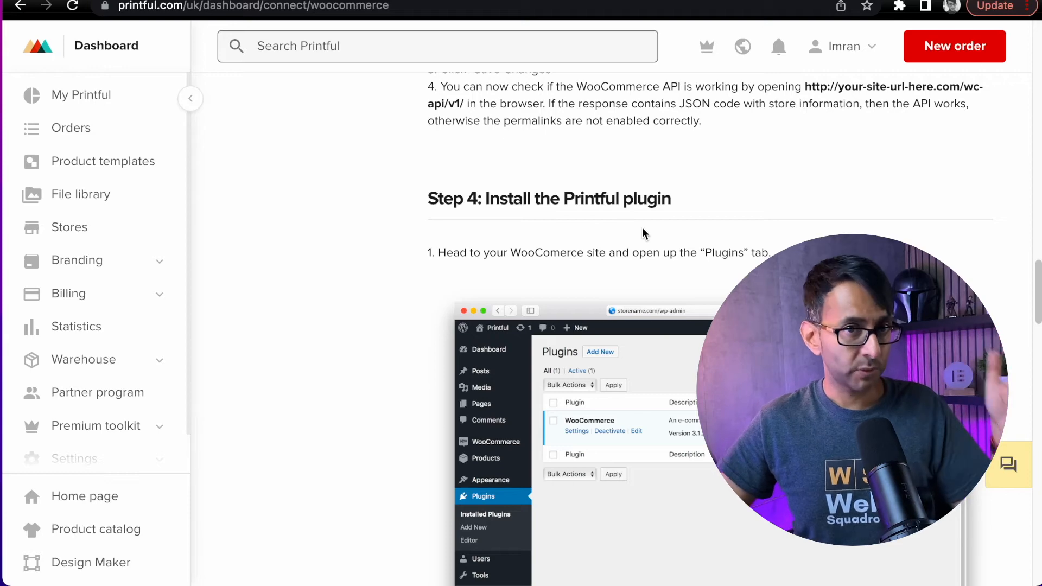
Read the WooCommerce connection instructions on installing the Printful plugin, connecting the store and adding products.
scroll(592, 248, down, 2)
scroll(592, 248, down, 10)
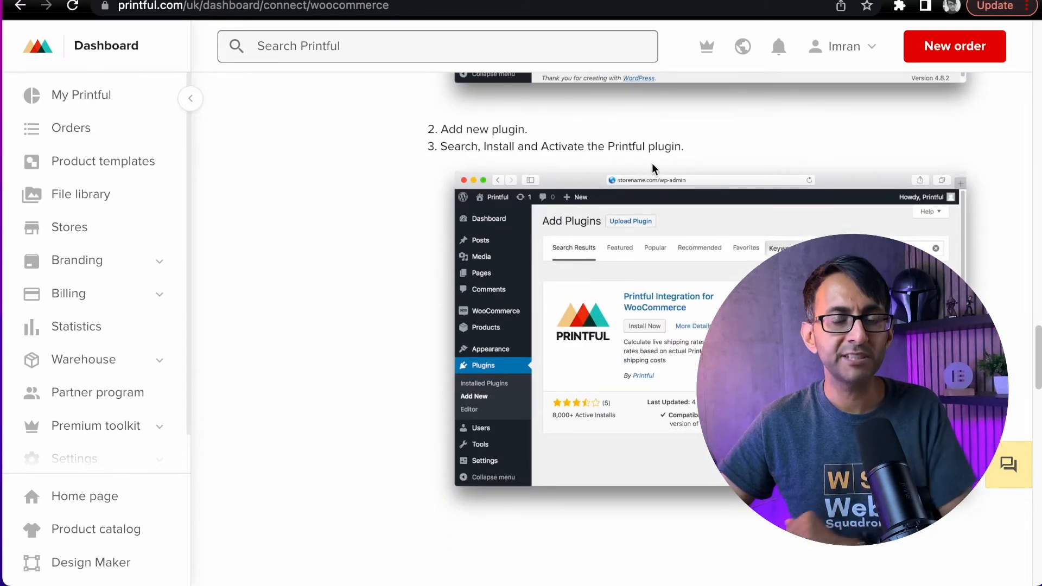
scroll(654, 168, down, 3)
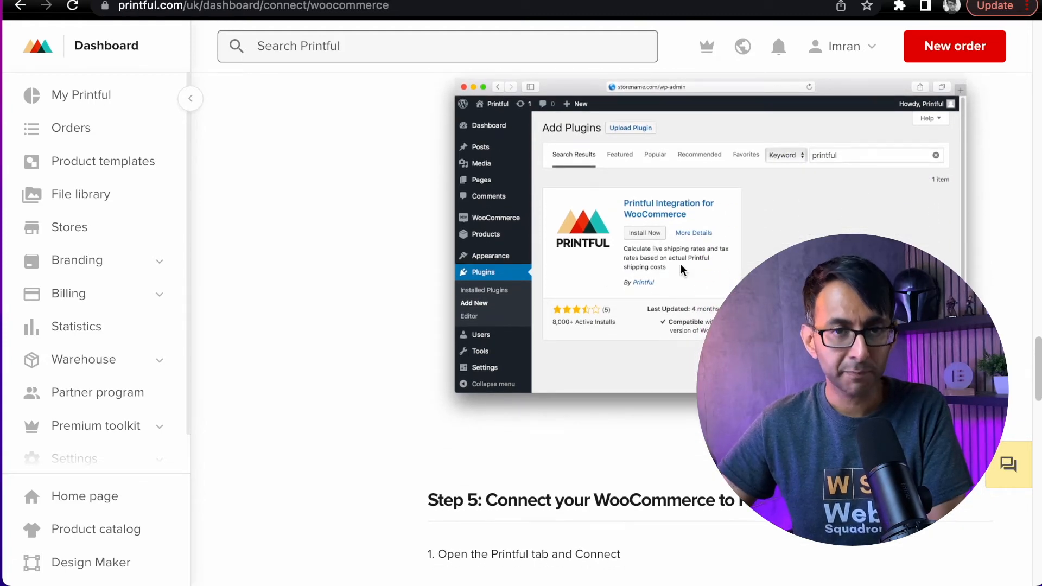
scroll(623, 295, down, 10)
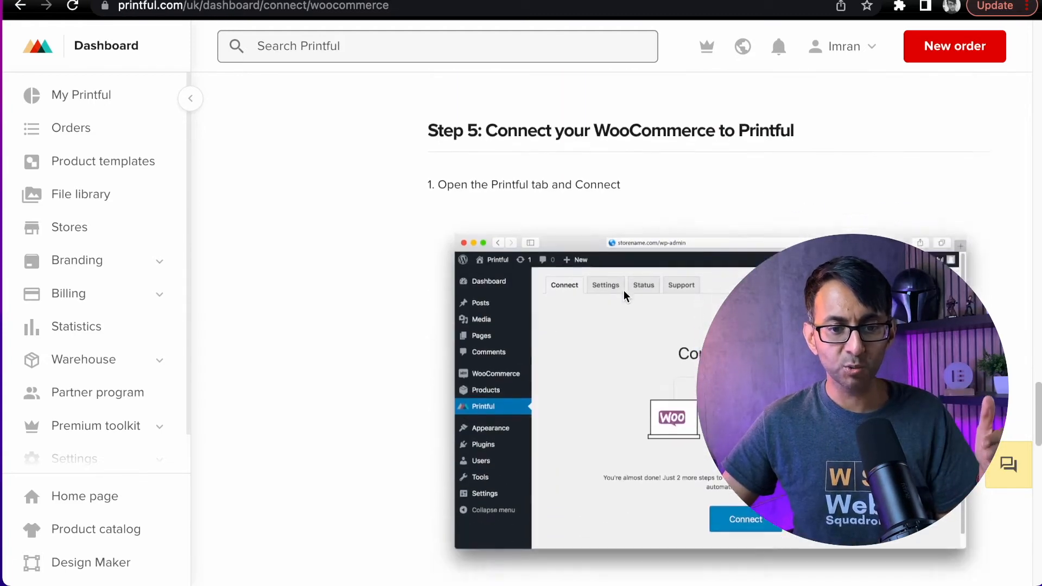
scroll(623, 291, down, 3)
scroll(624, 293, down, 7)
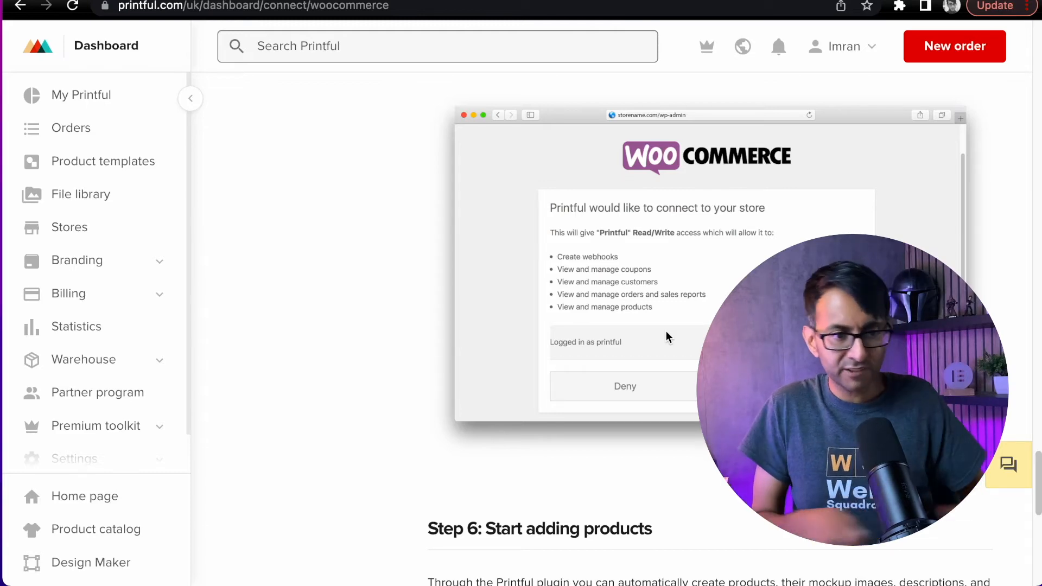
scroll(683, 292, down, 10)
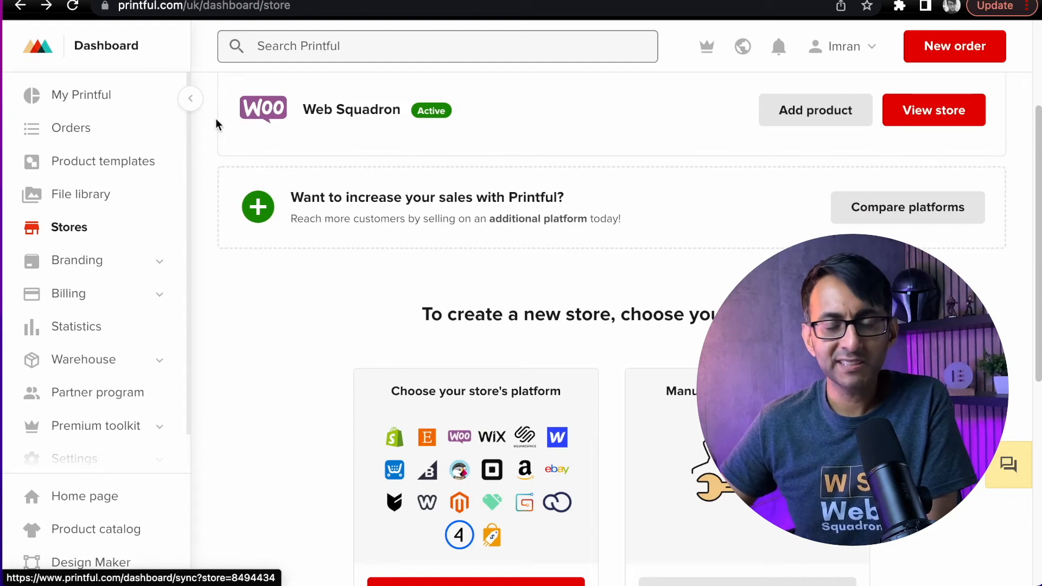
View the products in the Web Squadron WooCommerce store and open the CSS K1KA55 Black Unisex t-shirt for editing.
click(922, 120)
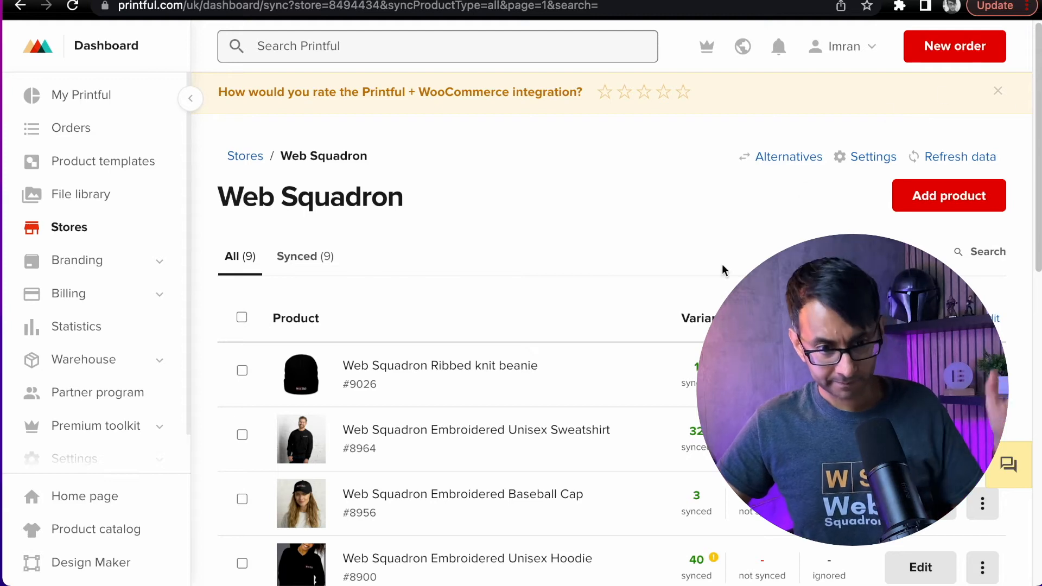
scroll(584, 325, down, 5)
scroll(586, 322, down, 3)
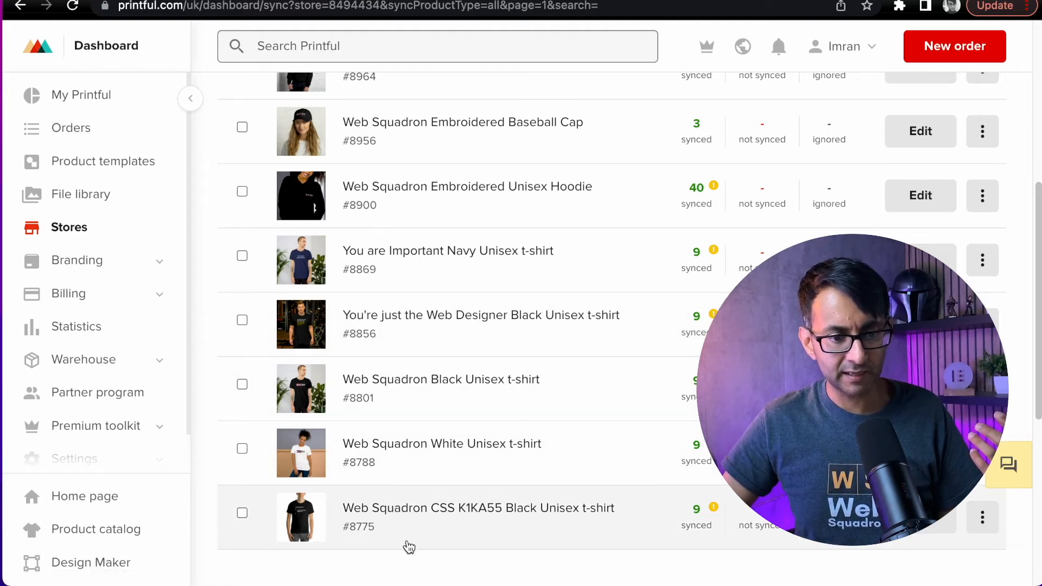
scroll(414, 515, down, 1)
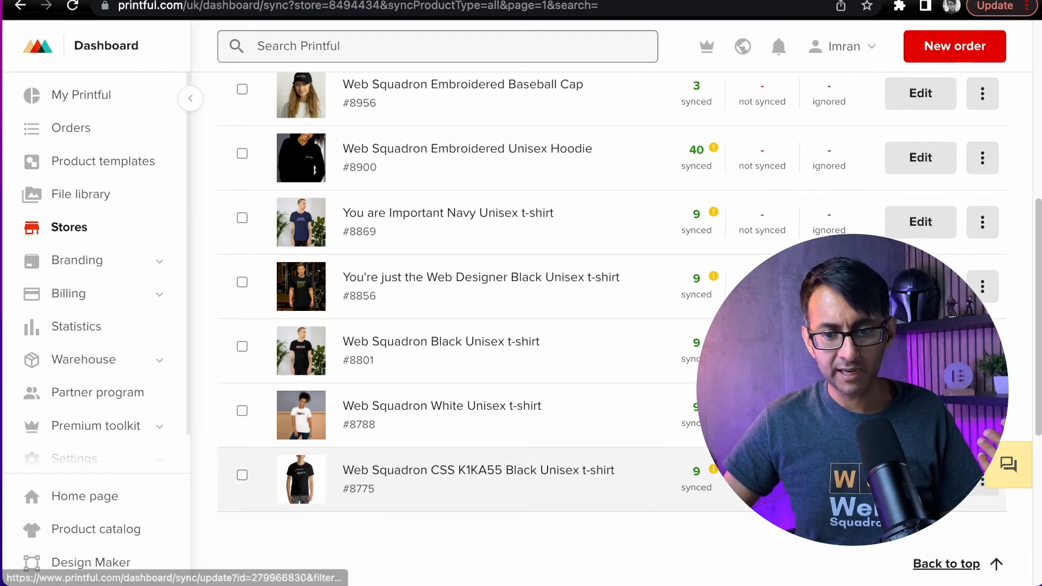
click(976, 495)
click(766, 554)
click(918, 480)
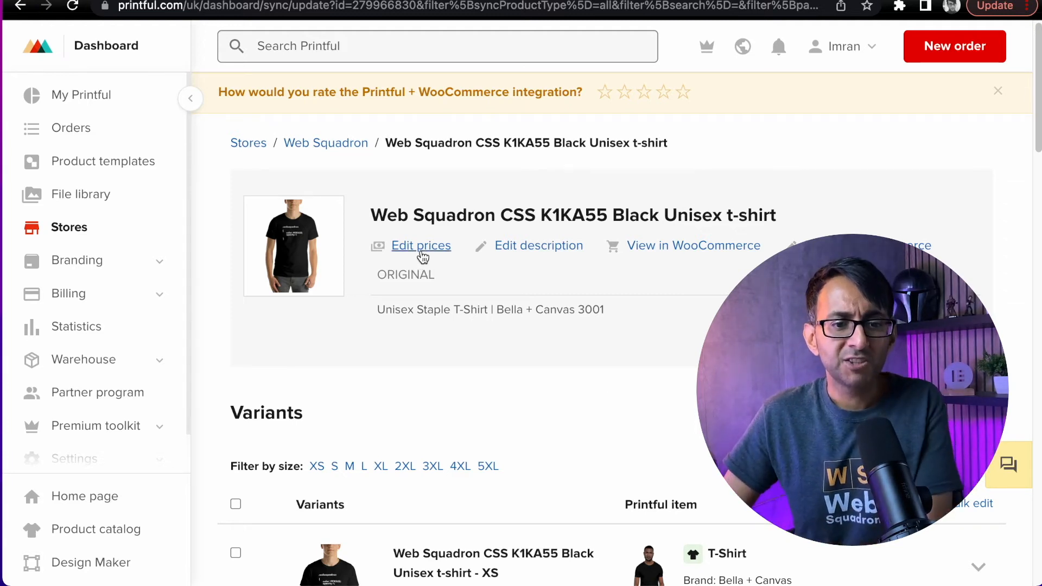
Review the t-shirt's product title and description, close the details without changes, and open its price editing.
click(538, 250)
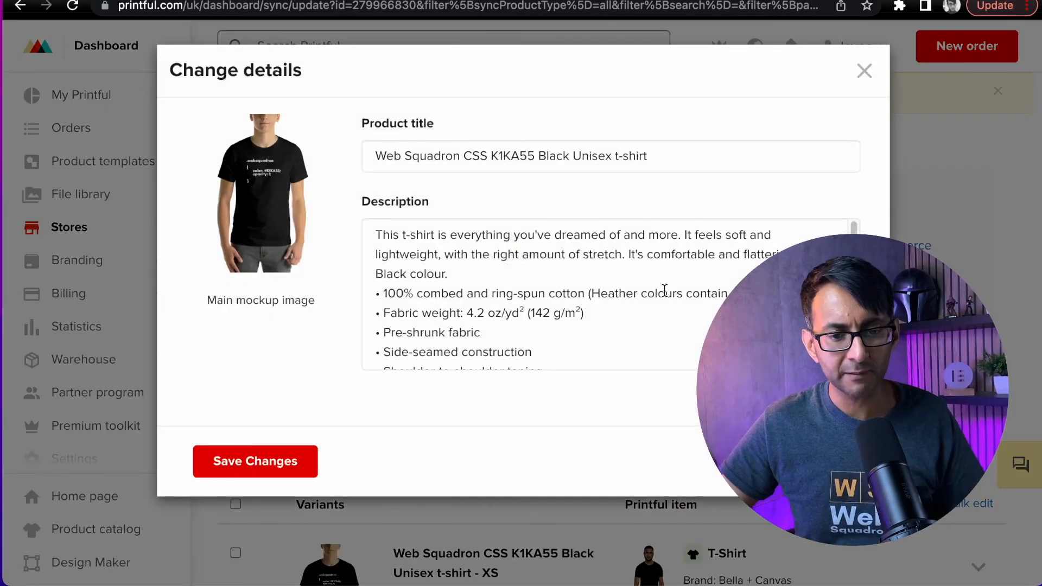
scroll(525, 259, down, 3)
scroll(509, 278, up, 3)
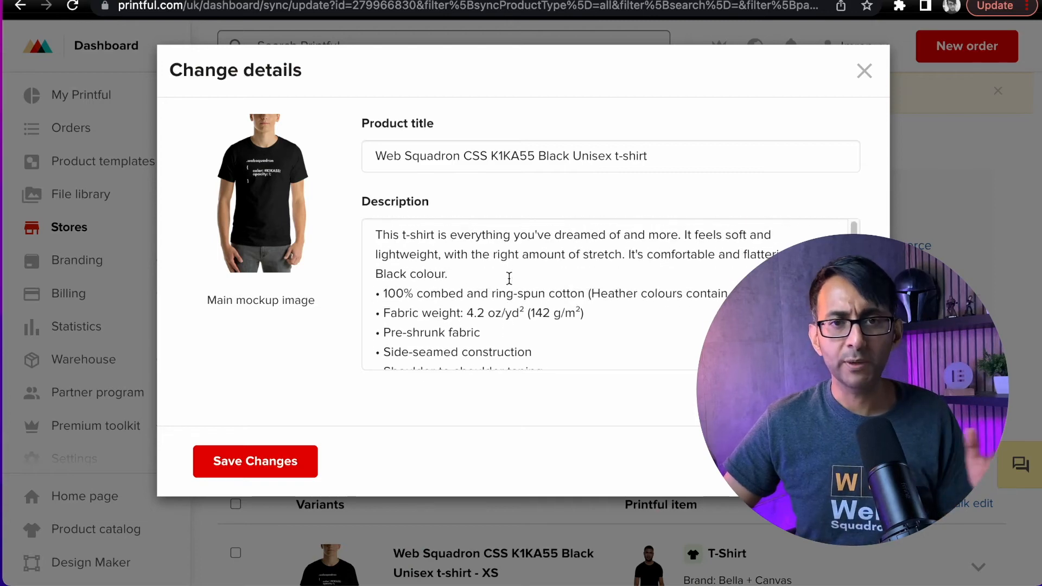
click(863, 73)
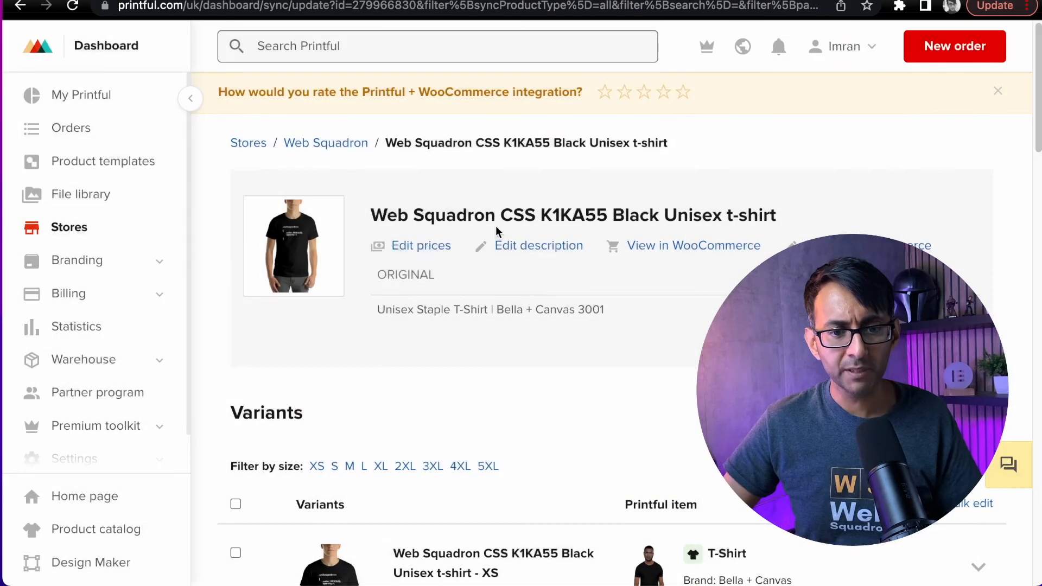
click(426, 247)
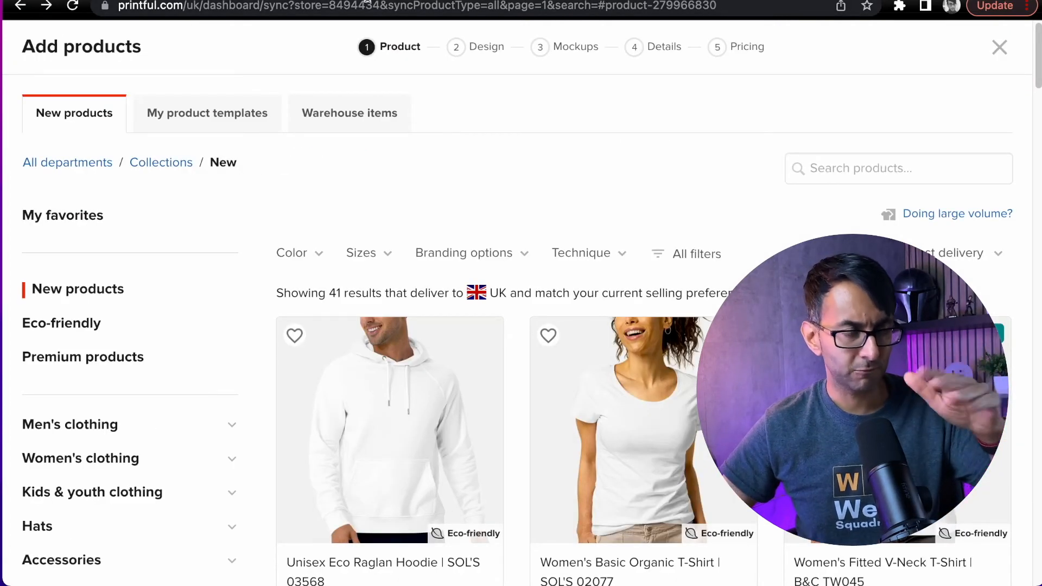
Look over the new products available to add, and leave the product wizard for the printful.com home address.
scroll(163, 390, down, 3)
scroll(136, 210, up, 3)
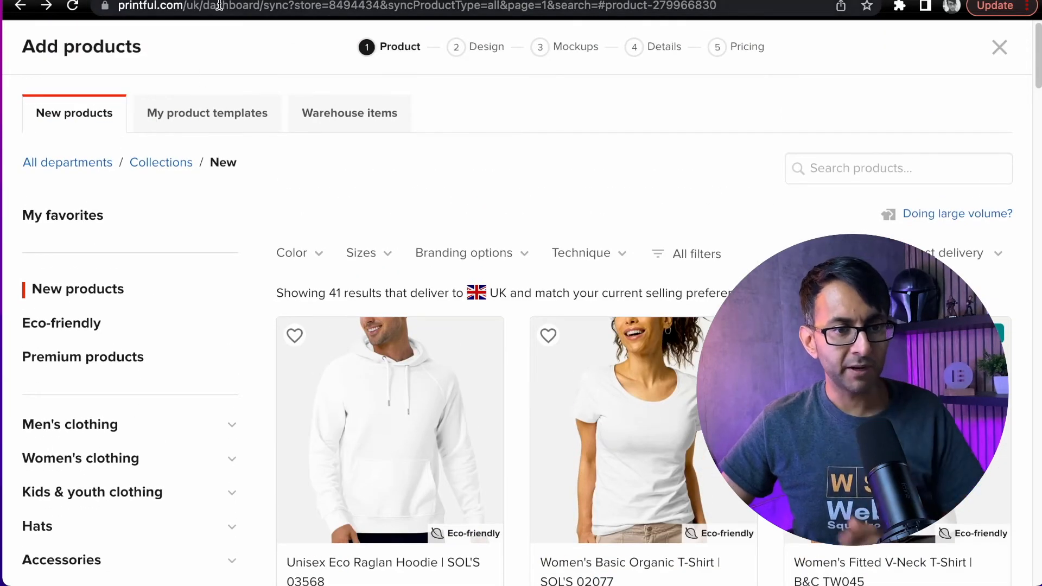
drag(196, 6, 793, 34)
key(BackSpace)
key(BackSpace)
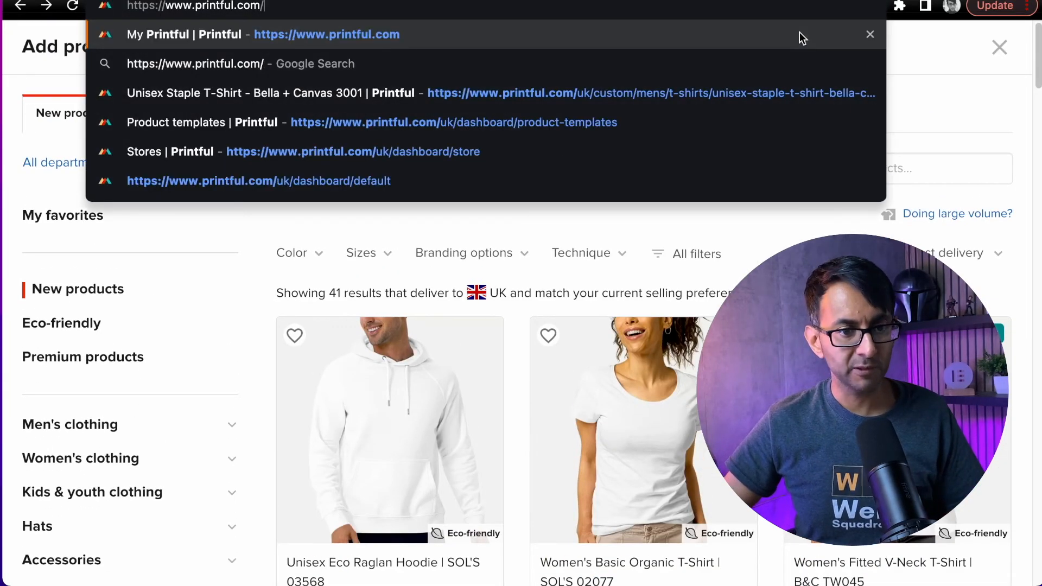
key(Return)
Look over the billing payments and return to the main dashboard page.
click(577, 223)
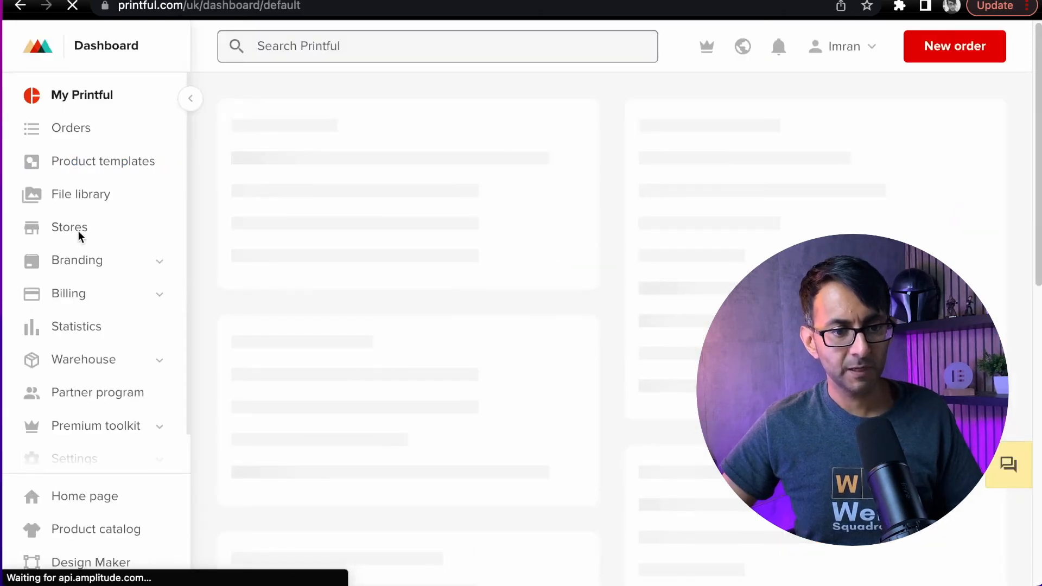
click(90, 299)
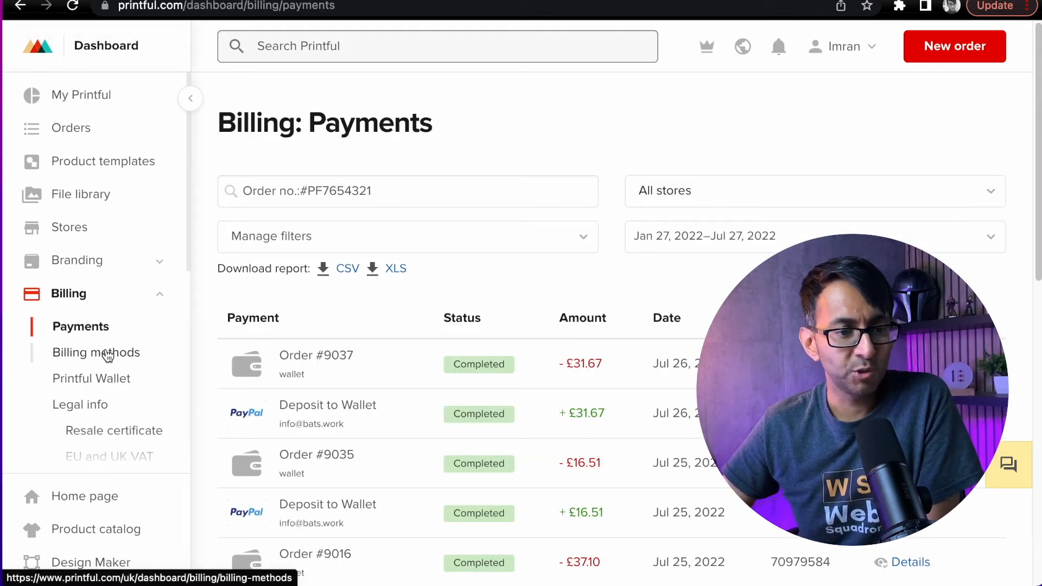
click(98, 51)
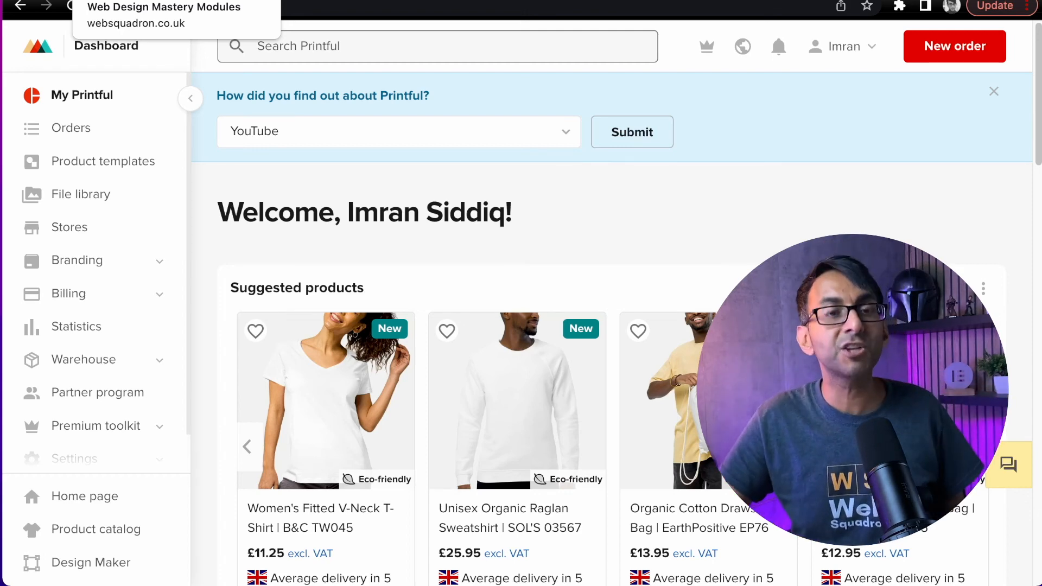
Switch to the Web Squadron WordPress admin and look through the WooCommerce product list for the Printful merchandise.
click(136, 1)
drag(242, 7, 456, 11)
key(BackSpace)
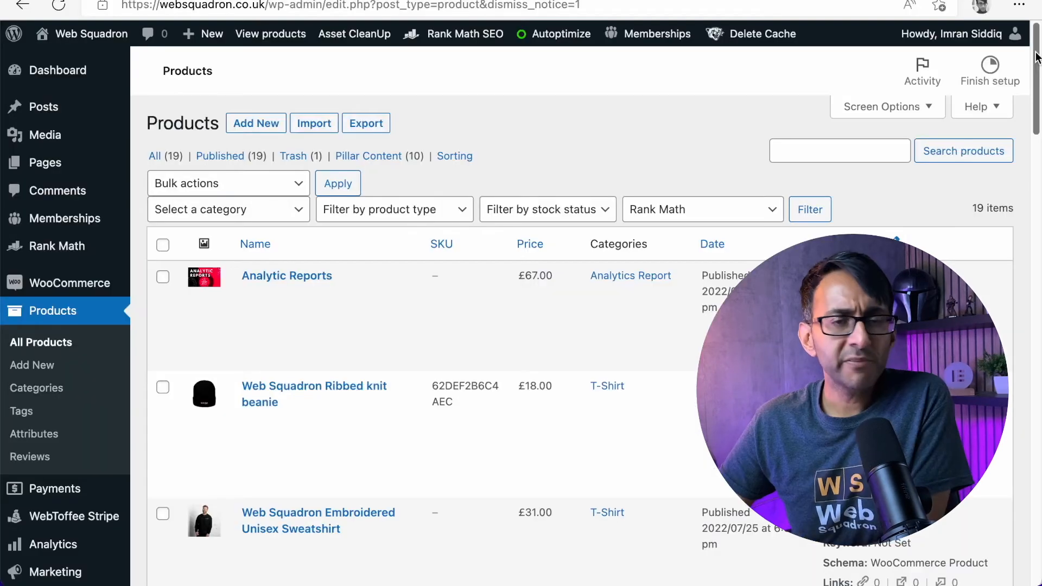
drag(1037, 57, 1038, 110)
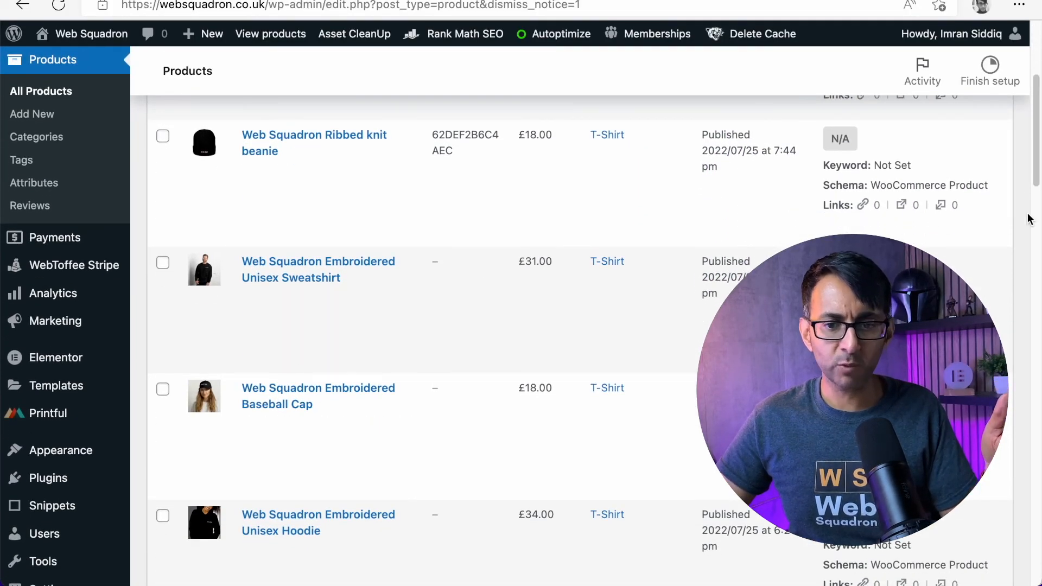
drag(1038, 151, 1038, 189)
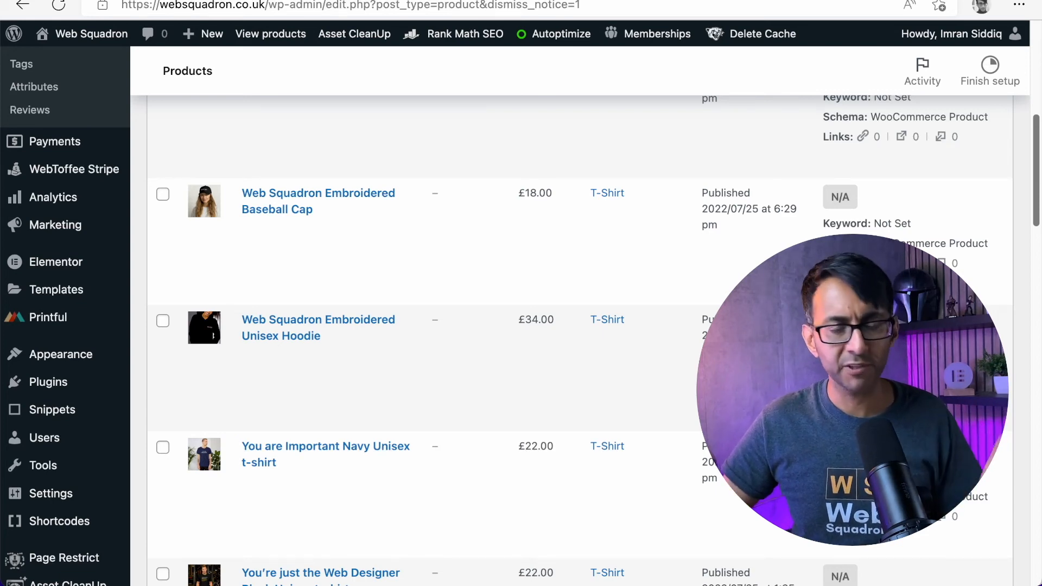
scroll(597, 341, down, 7)
scroll(597, 341, up, 20)
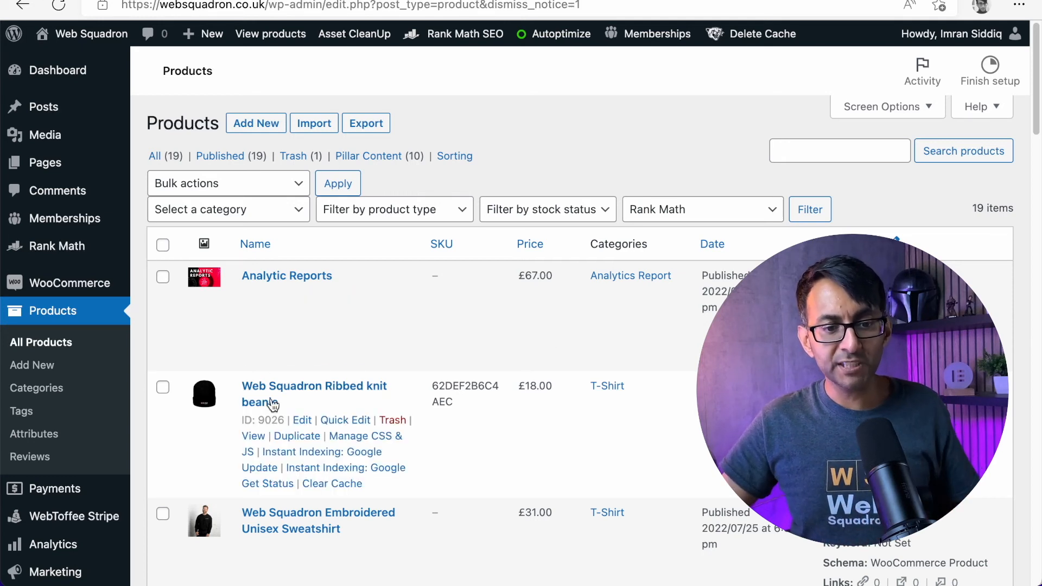
Open the Web Squadron Ribbed knit beanie for editing in WooCommerce and look over its product details.
click(302, 421)
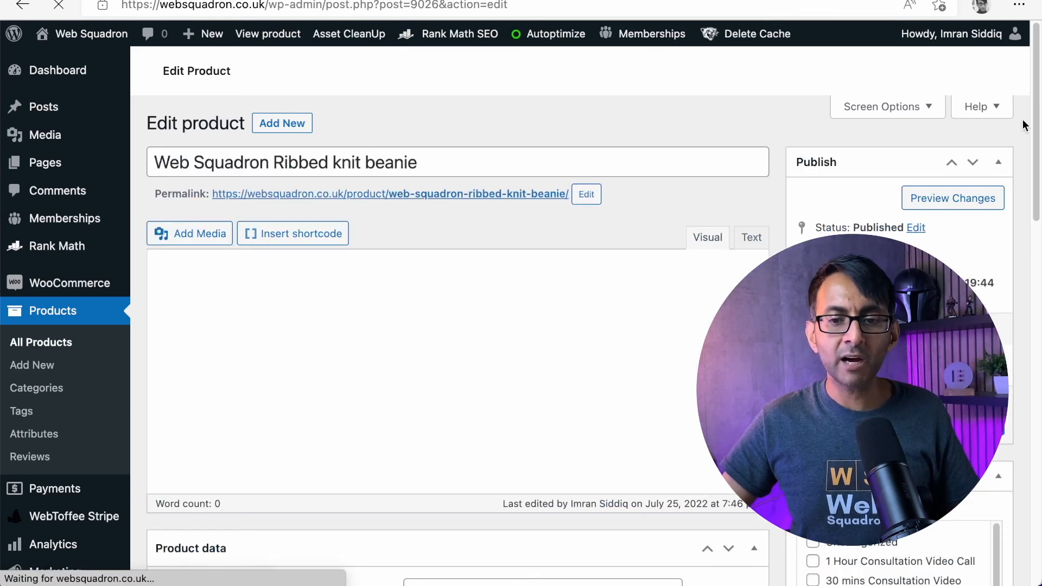
drag(1036, 85, 1035, 97)
scroll(400, 293, down, 6)
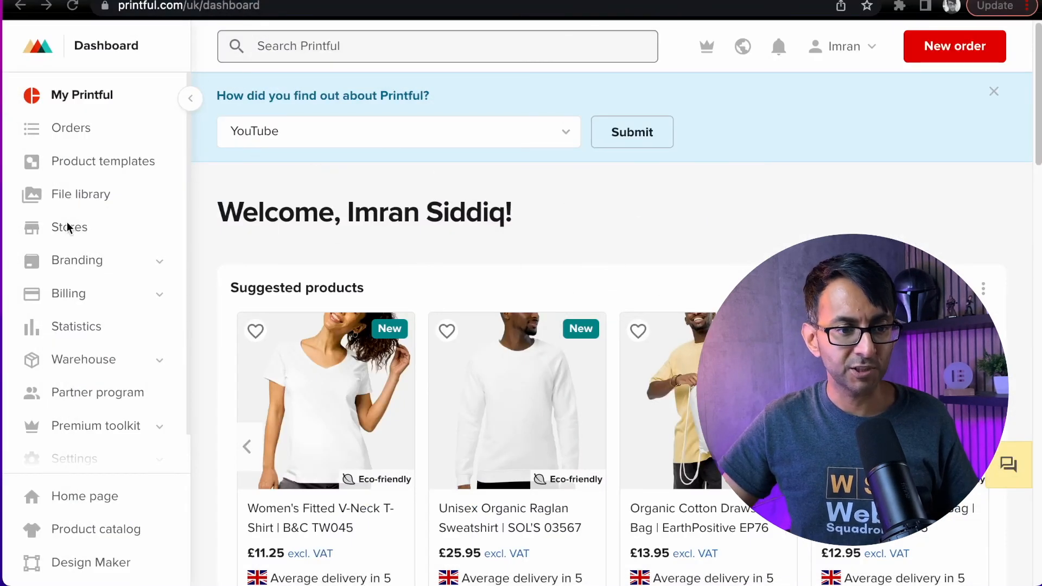
Switch back to Printful and open the connected Web Squadron WooCommerce store from the list of stores.
click(67, 227)
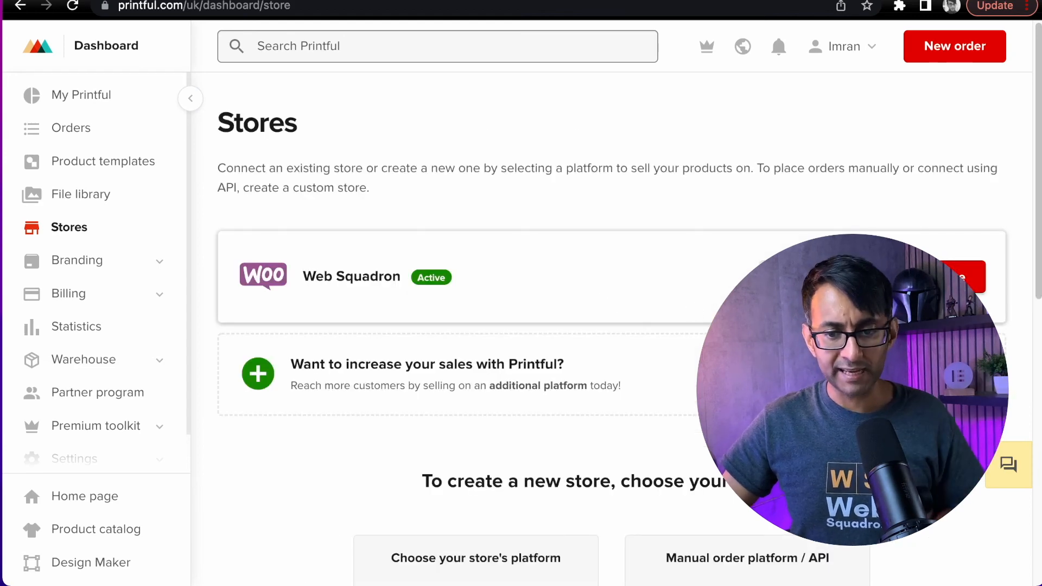
scroll(917, 185, down, 3)
click(927, 166)
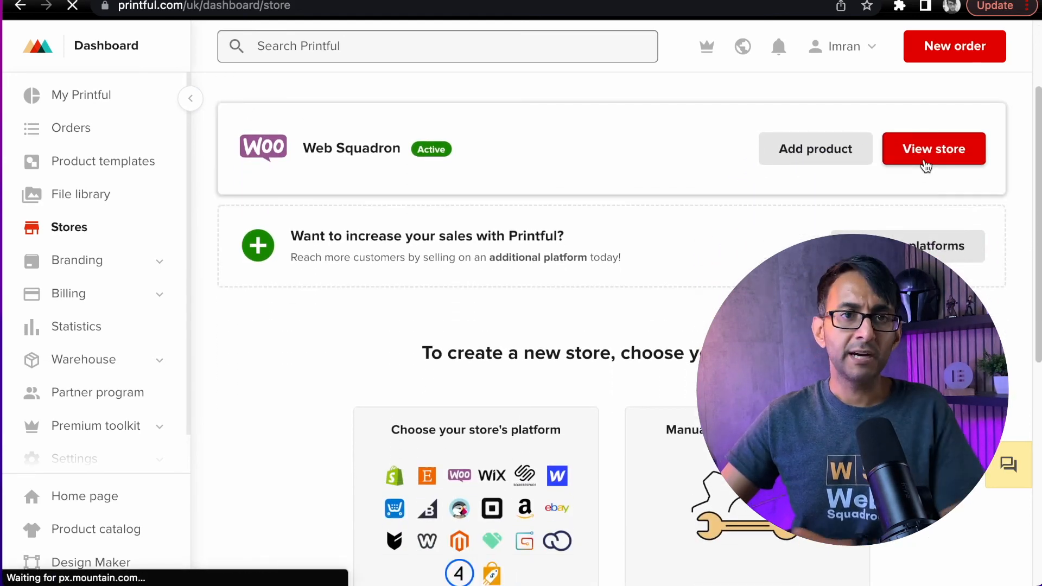